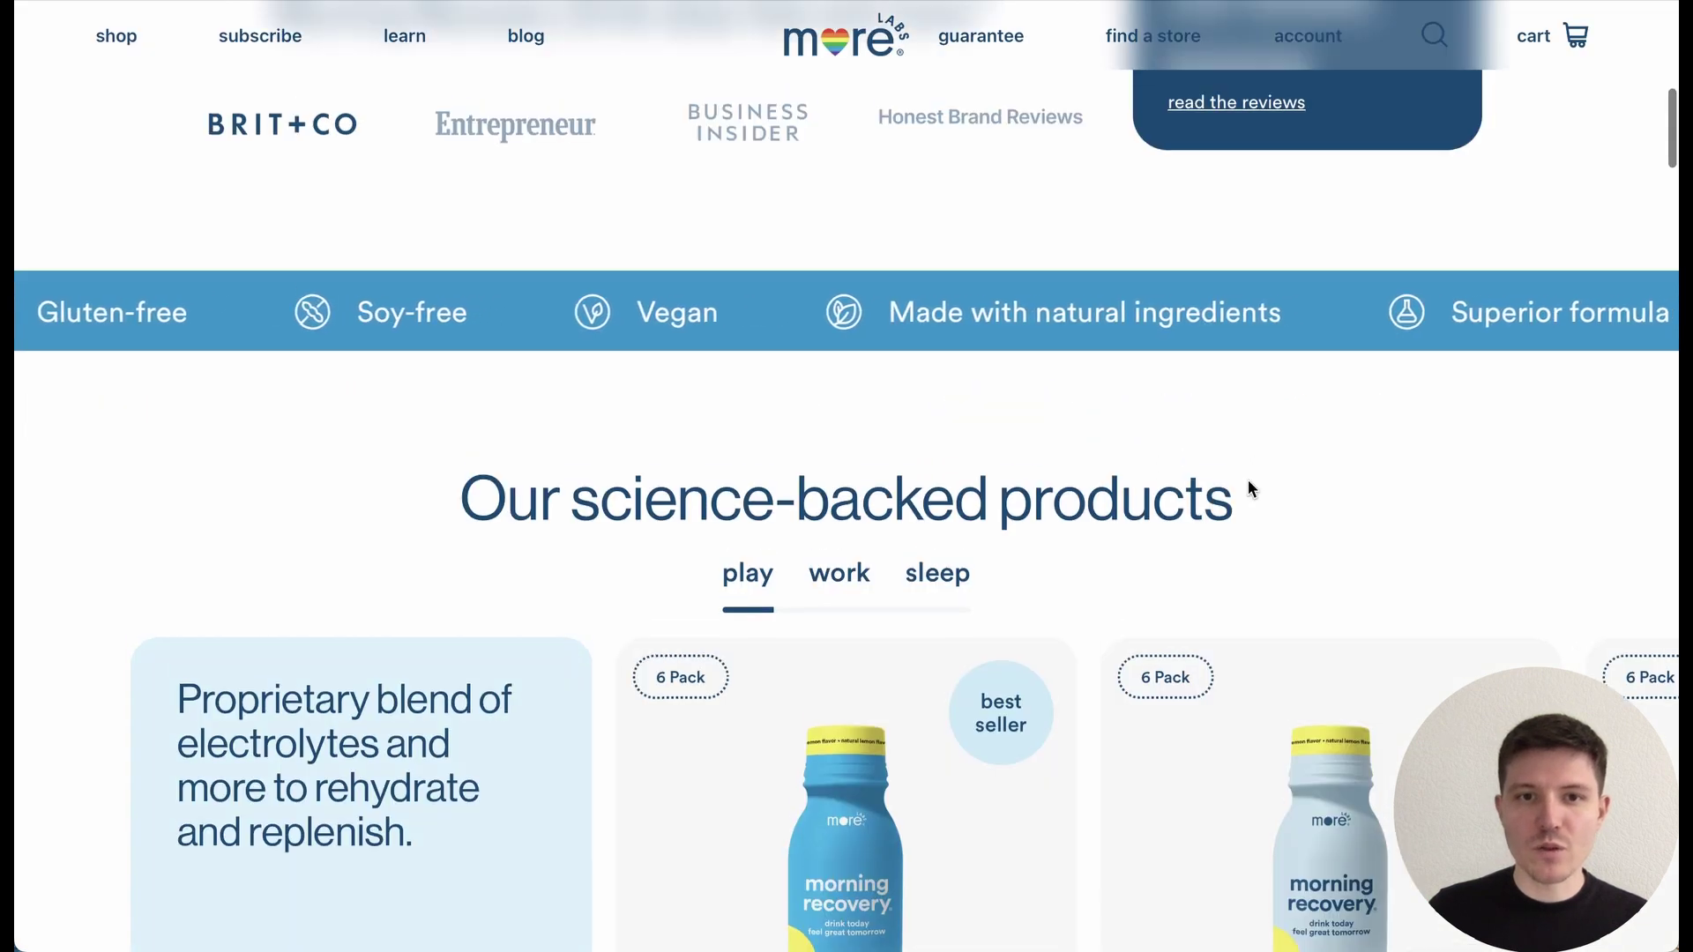
Scroll the More Labs home page to view the benefits marquee
{"action": "scroll", "coordinate": [1249, 481], "scroll_direction": "up", "scroll_amount": 1}
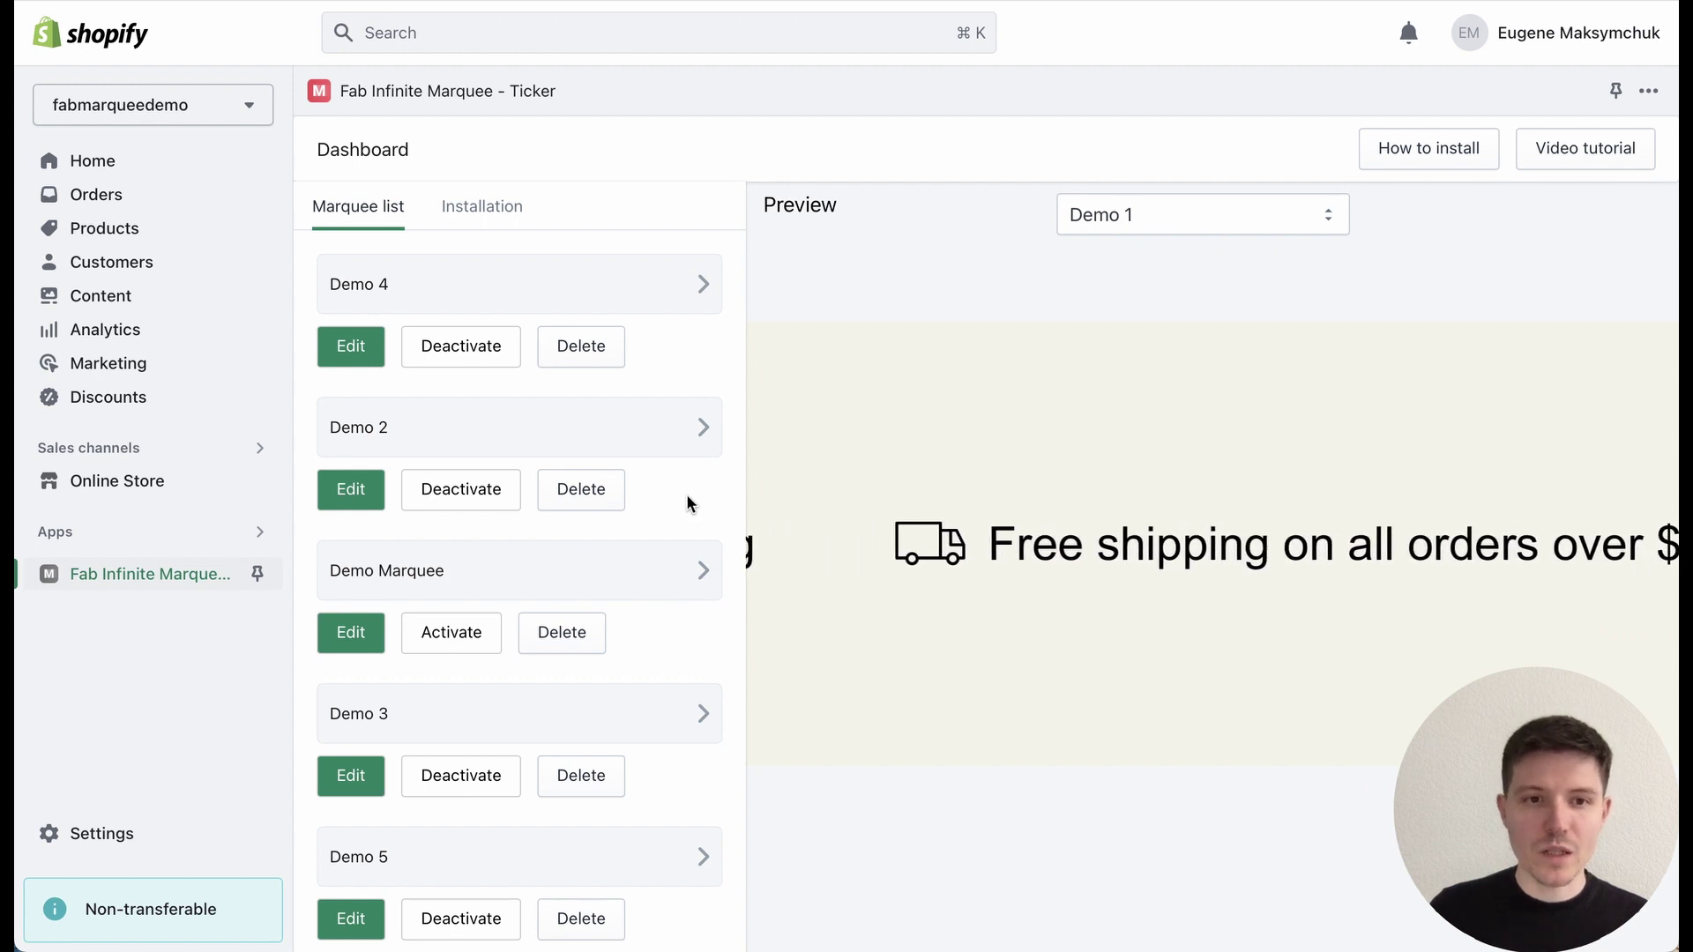
Scroll the saved marquee list to locate Demo 1
{"action": "scroll", "coordinate": [687, 497], "scroll_direction": "down", "scroll_amount": 10}
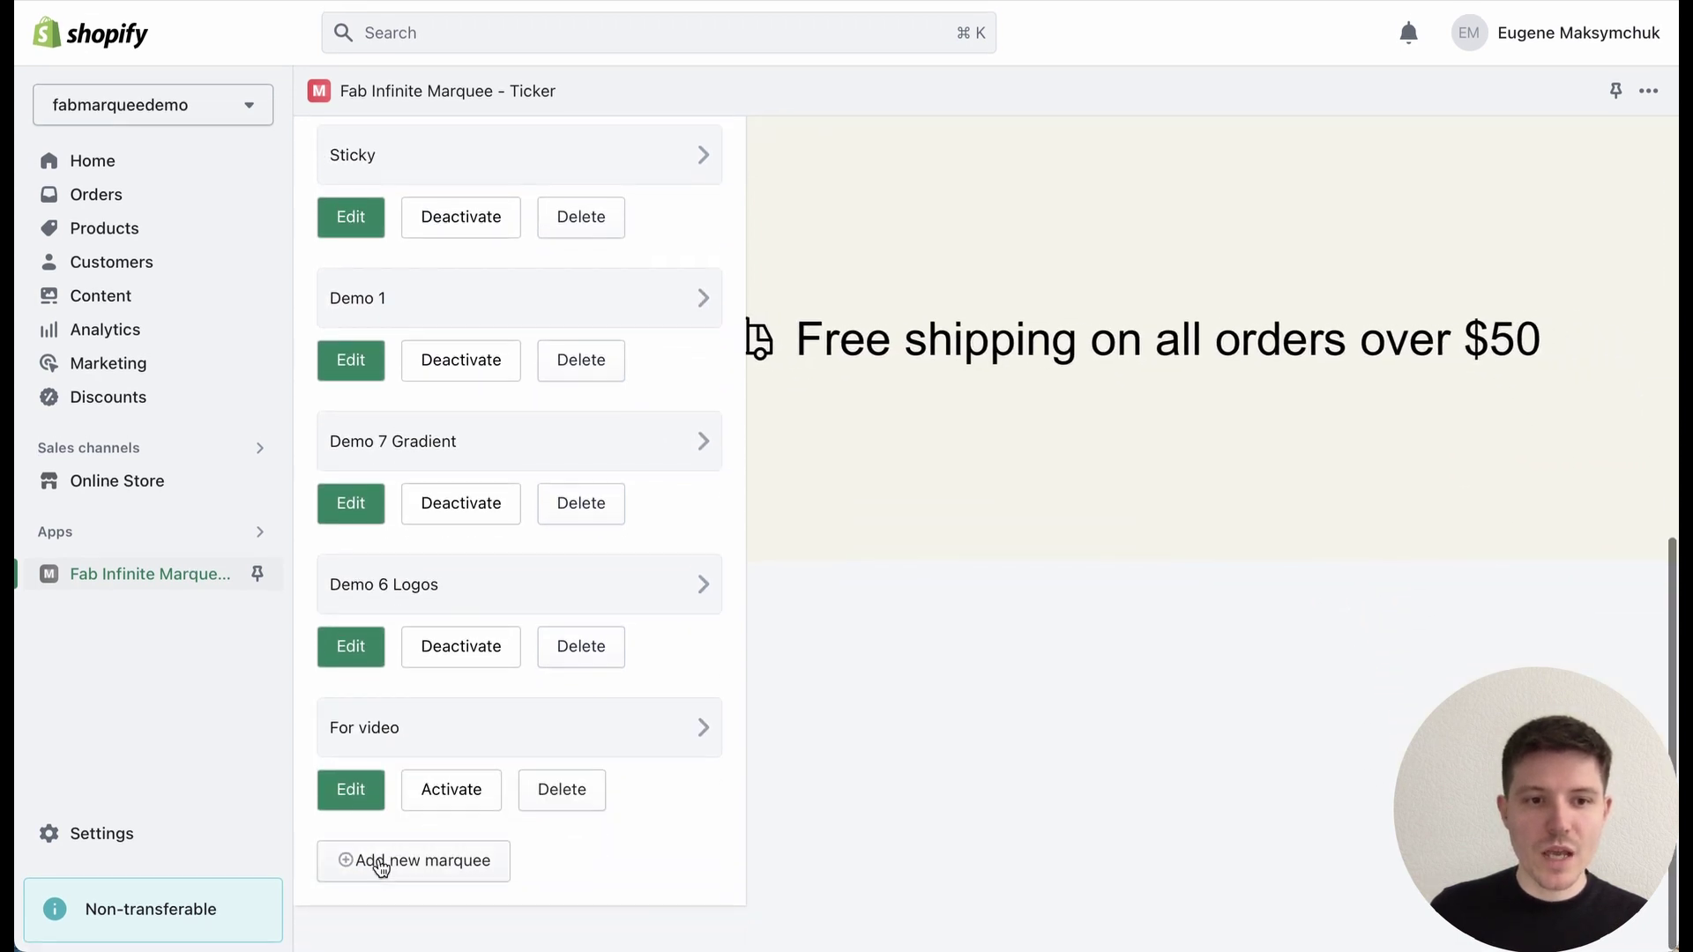
{"action": "scroll", "coordinate": [664, 533], "scroll_direction": "up", "scroll_amount": 2}
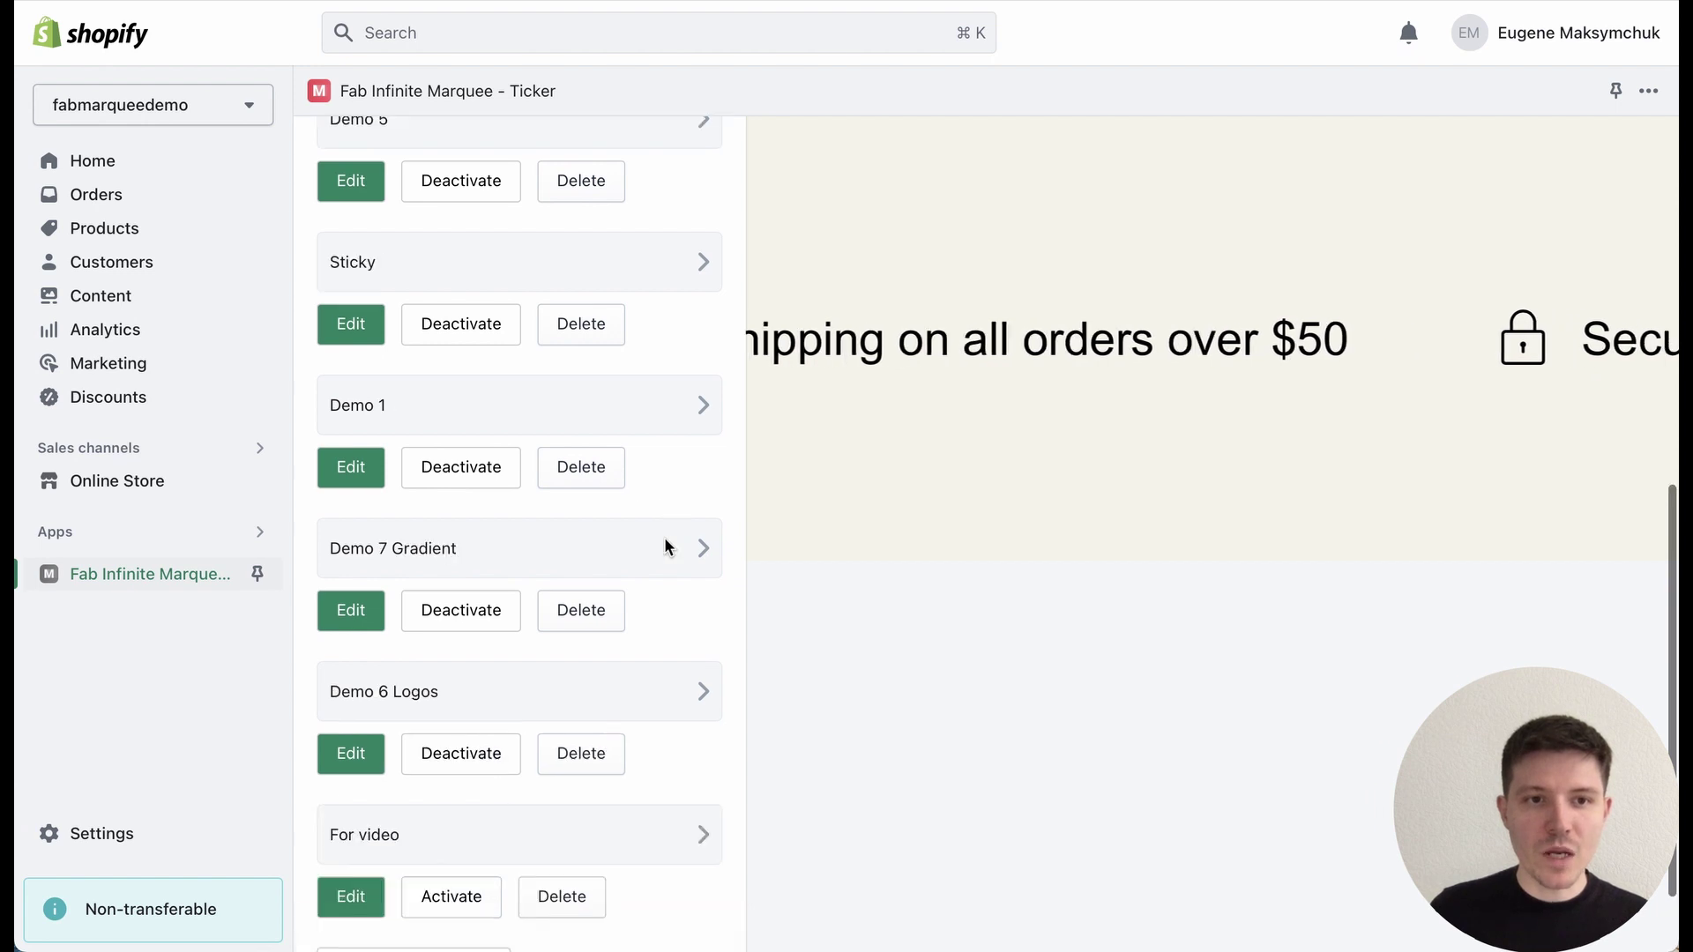
{"action": "scroll", "coordinate": [664, 539], "scroll_direction": "up", "scroll_amount": 3}
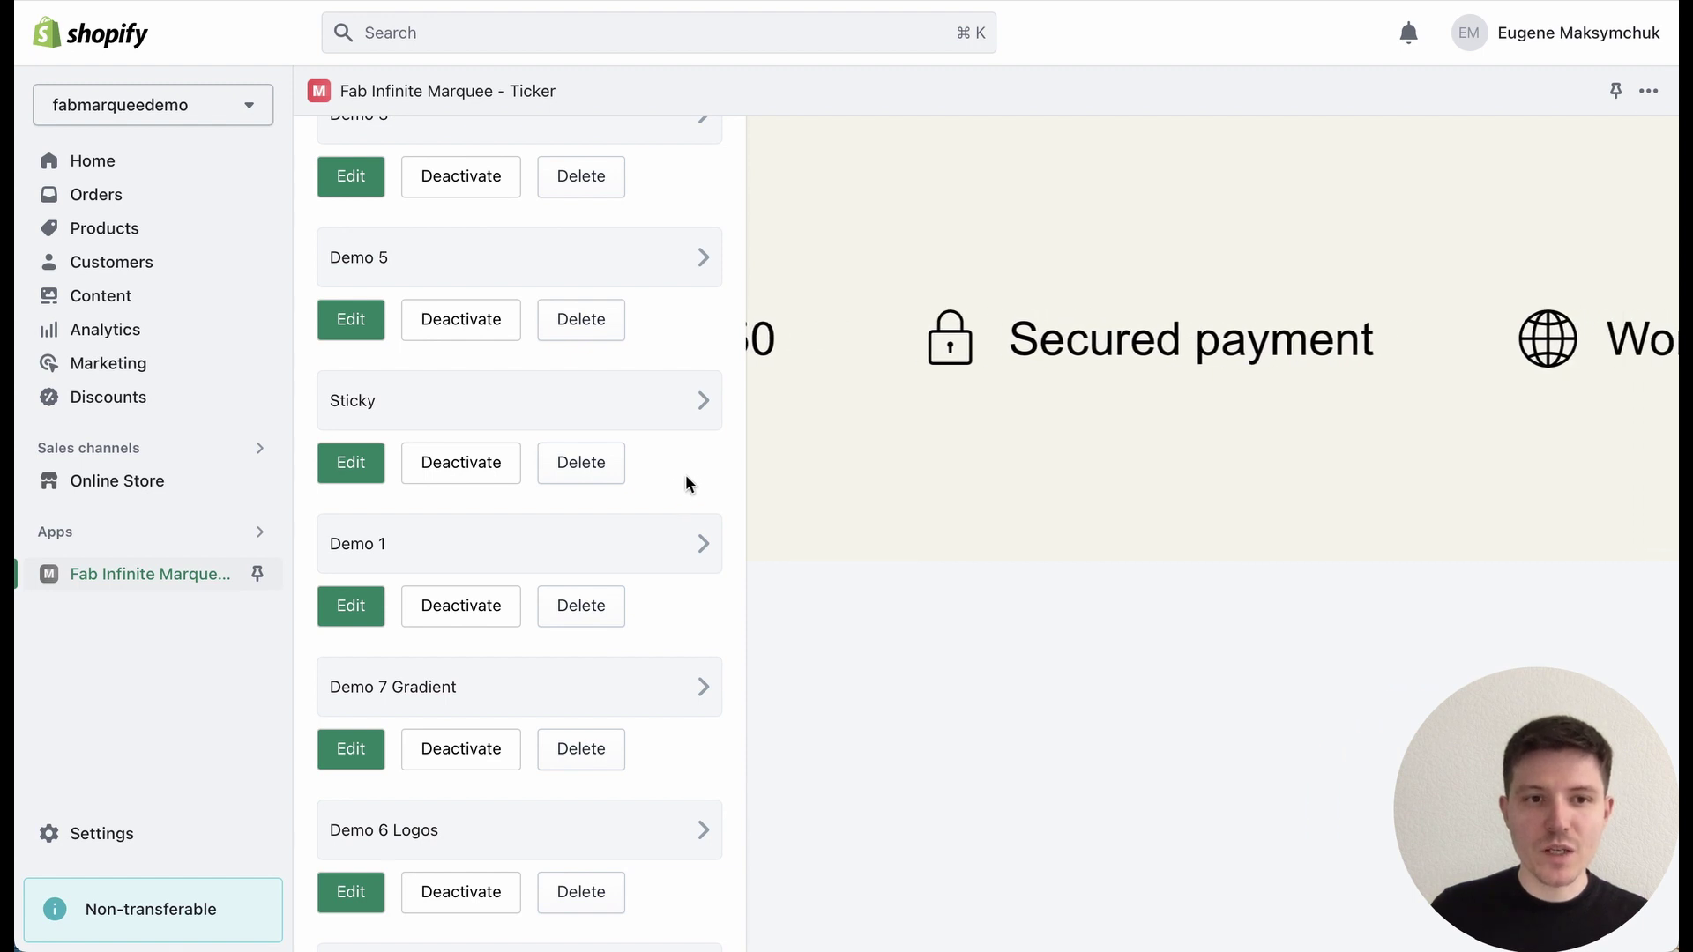
Open Demo 1 and review its three benefit items and its Font section
{"action": "left_click", "coordinate": [350, 615]}
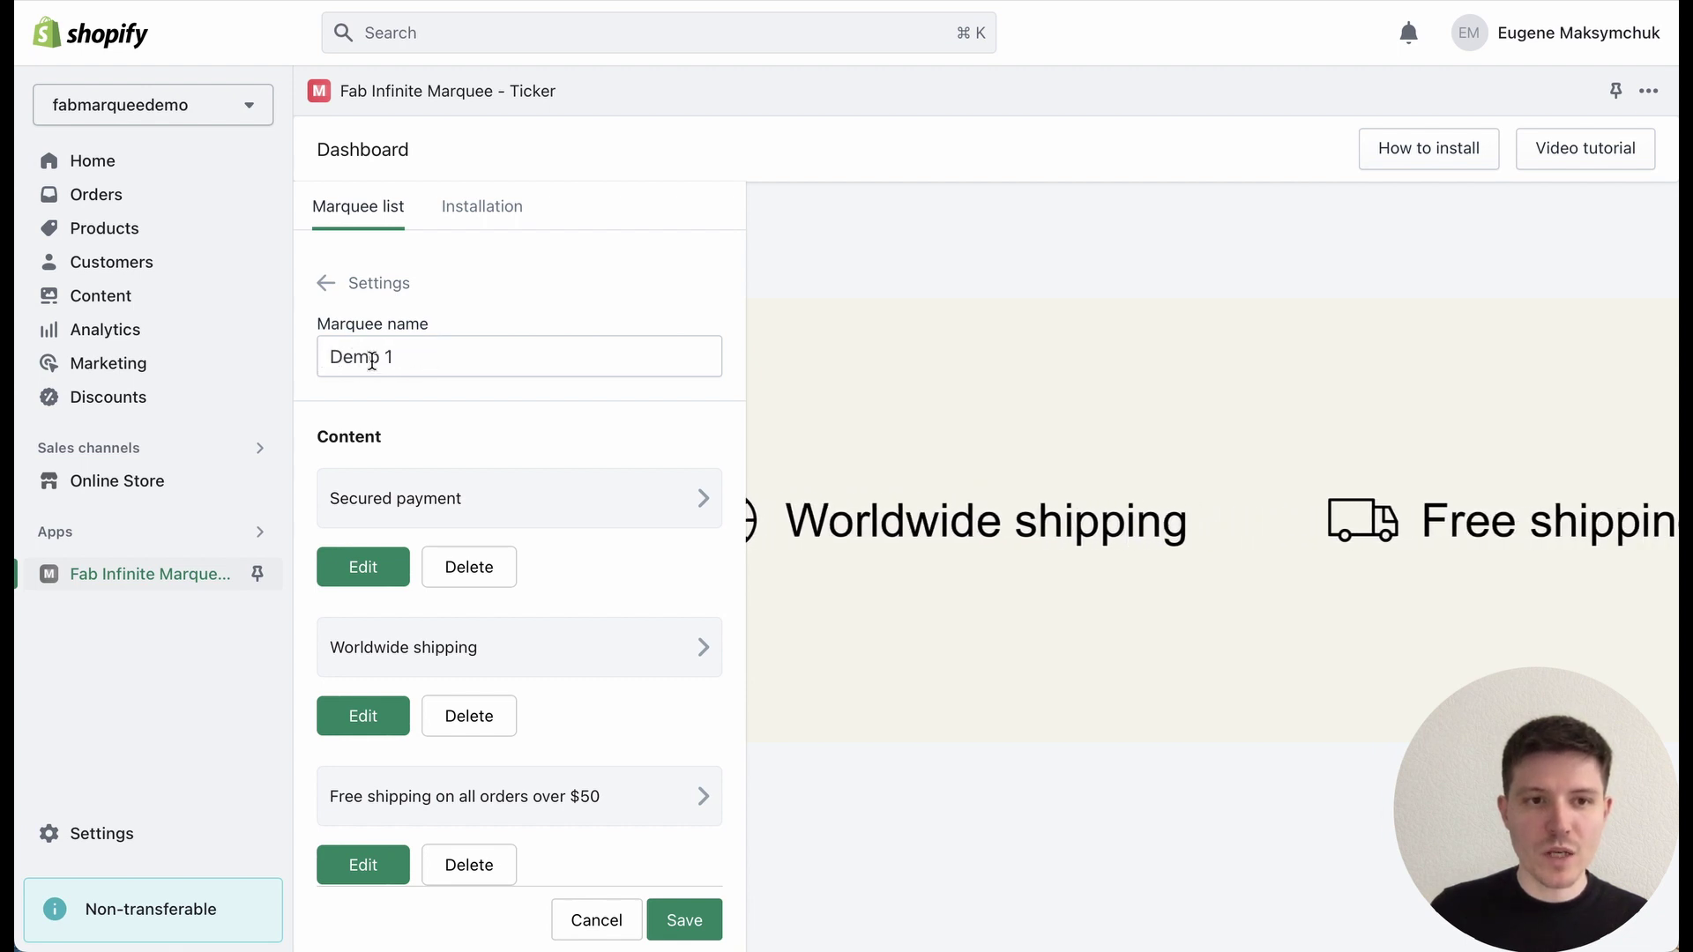
{"action": "scroll", "coordinate": [587, 440], "scroll_direction": "down", "scroll_amount": 2}
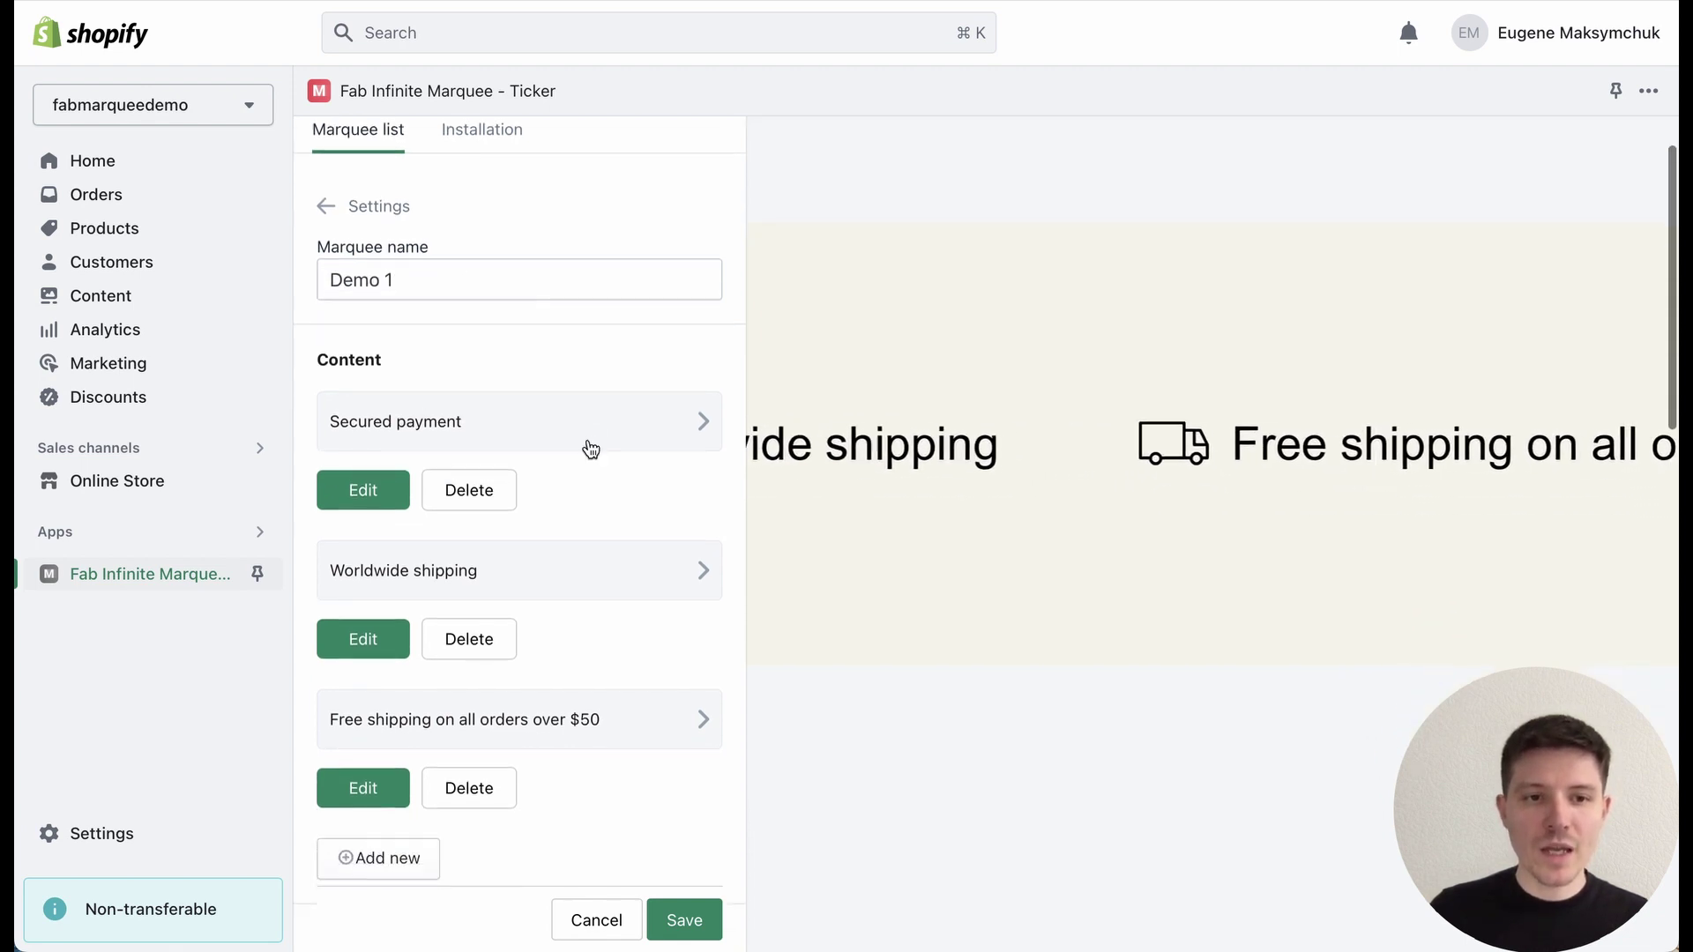
{"action": "scroll", "coordinate": [589, 450], "scroll_direction": "down", "scroll_amount": 1}
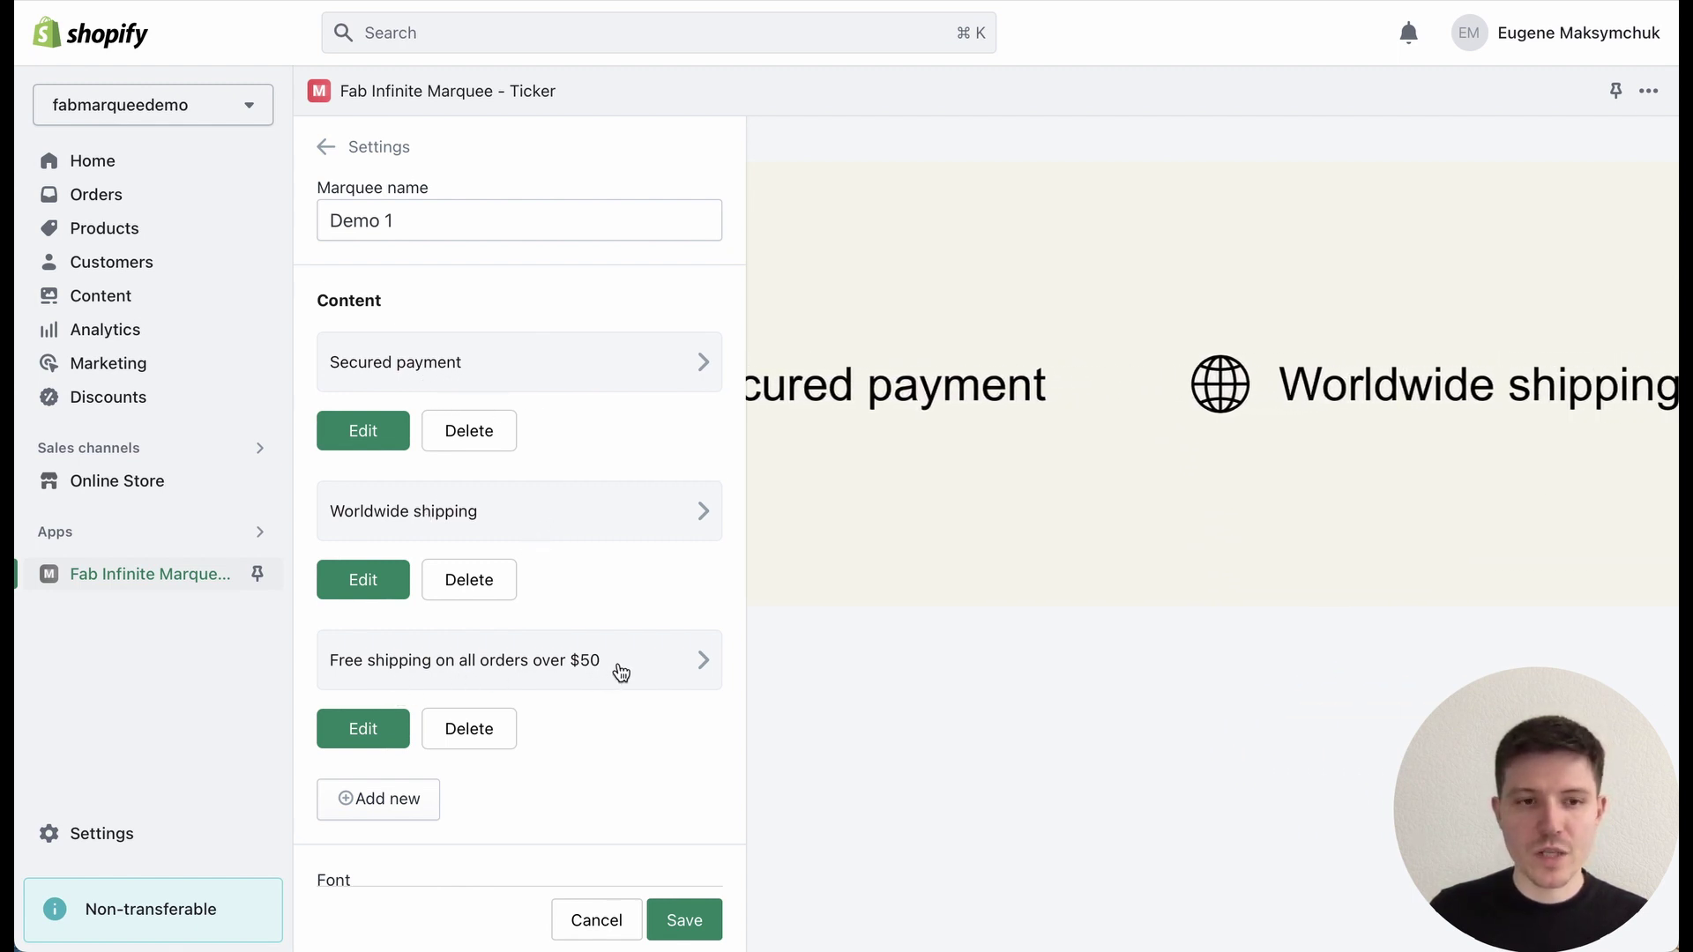
{"action": "scroll", "coordinate": [414, 485], "scroll_direction": "down", "scroll_amount": 2}
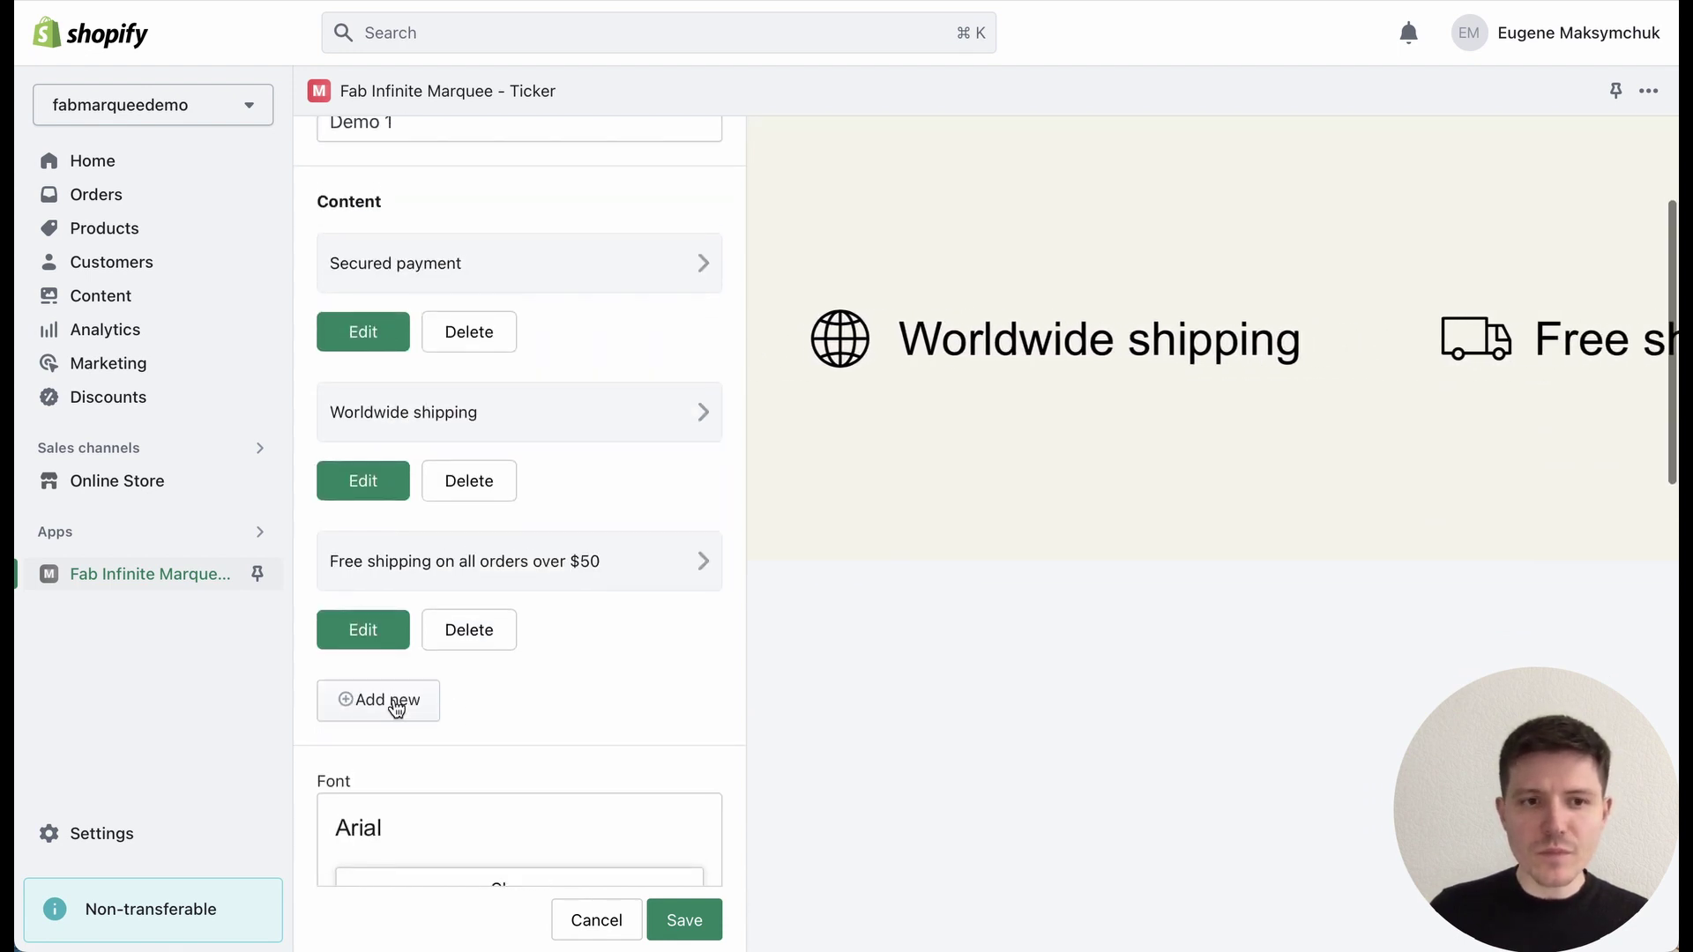
{"action": "scroll", "coordinate": [545, 701], "scroll_direction": "up", "scroll_amount": 1}
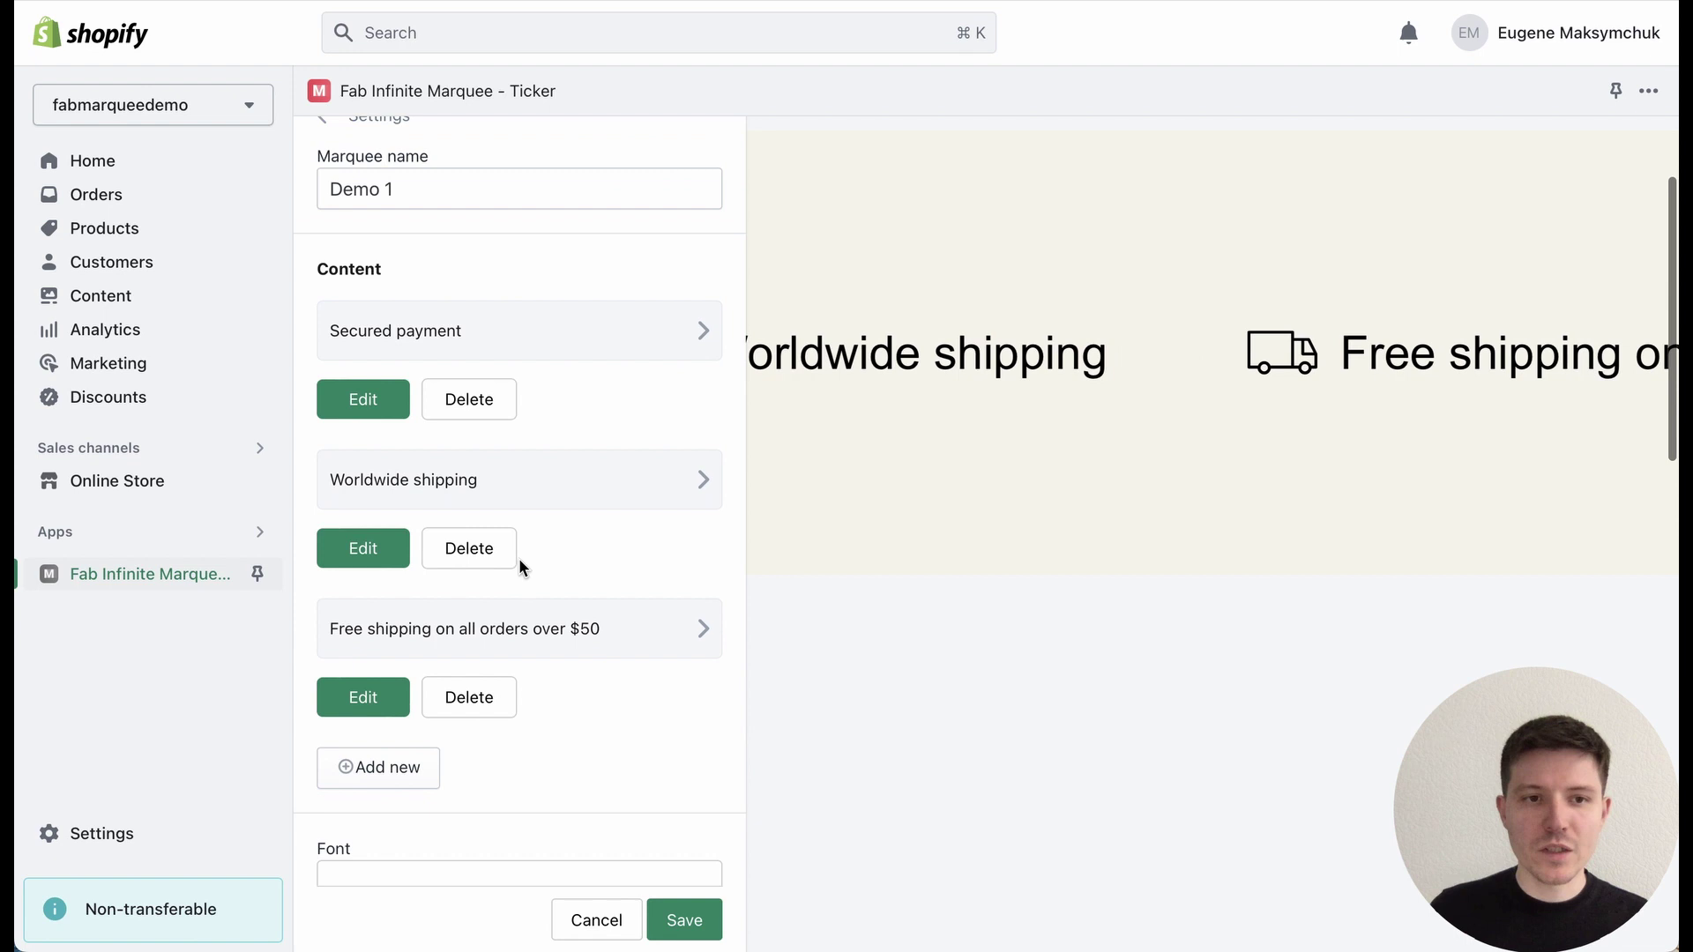
{"action": "scroll", "coordinate": [600, 435], "scroll_direction": "up", "scroll_amount": 1}
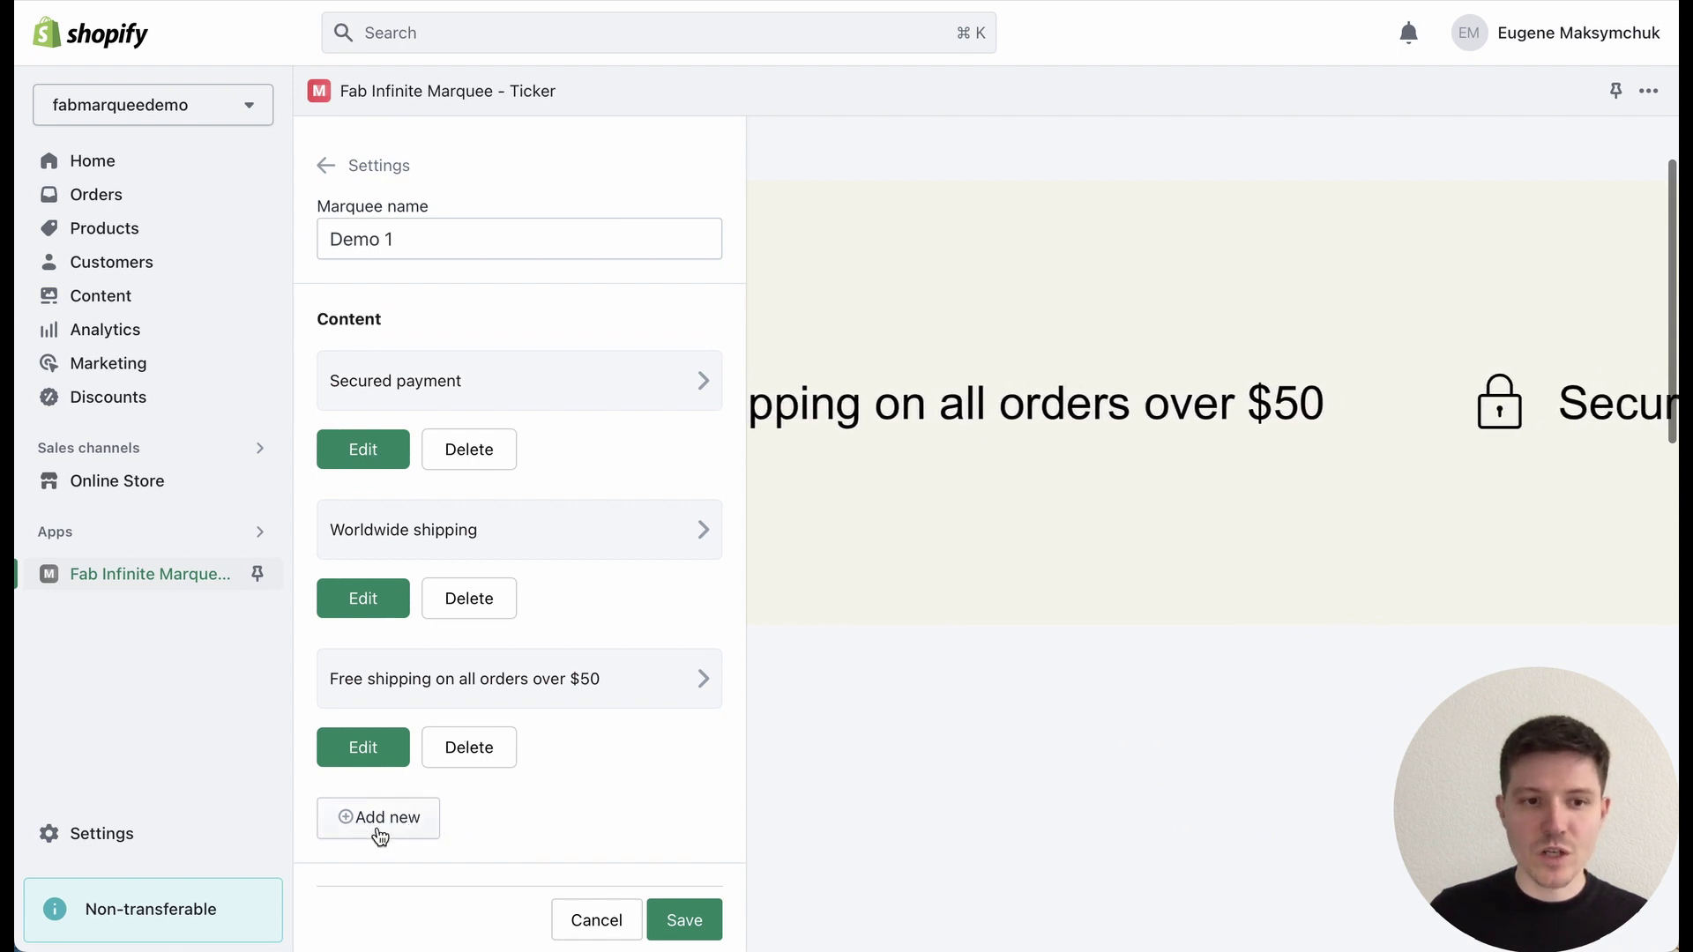
Inspect the Secured payment item: icon on the left, size 60, distance 20
{"action": "left_click", "coordinate": [394, 464]}
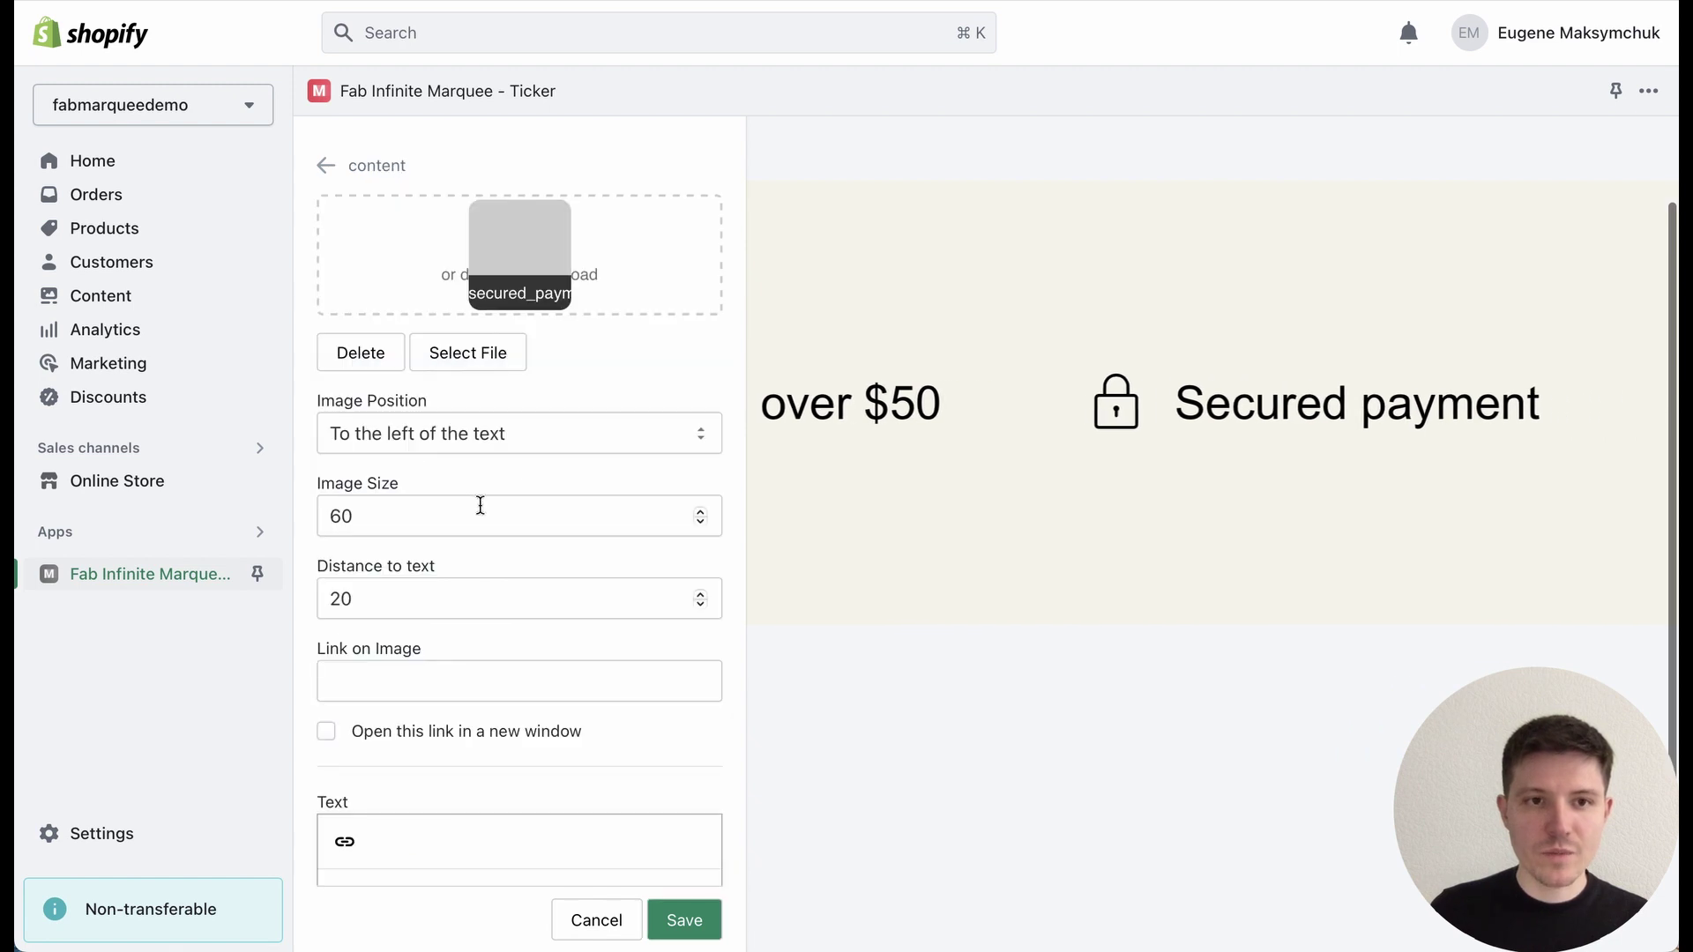
{"action": "scroll", "coordinate": [542, 398], "scroll_direction": "up", "scroll_amount": 1}
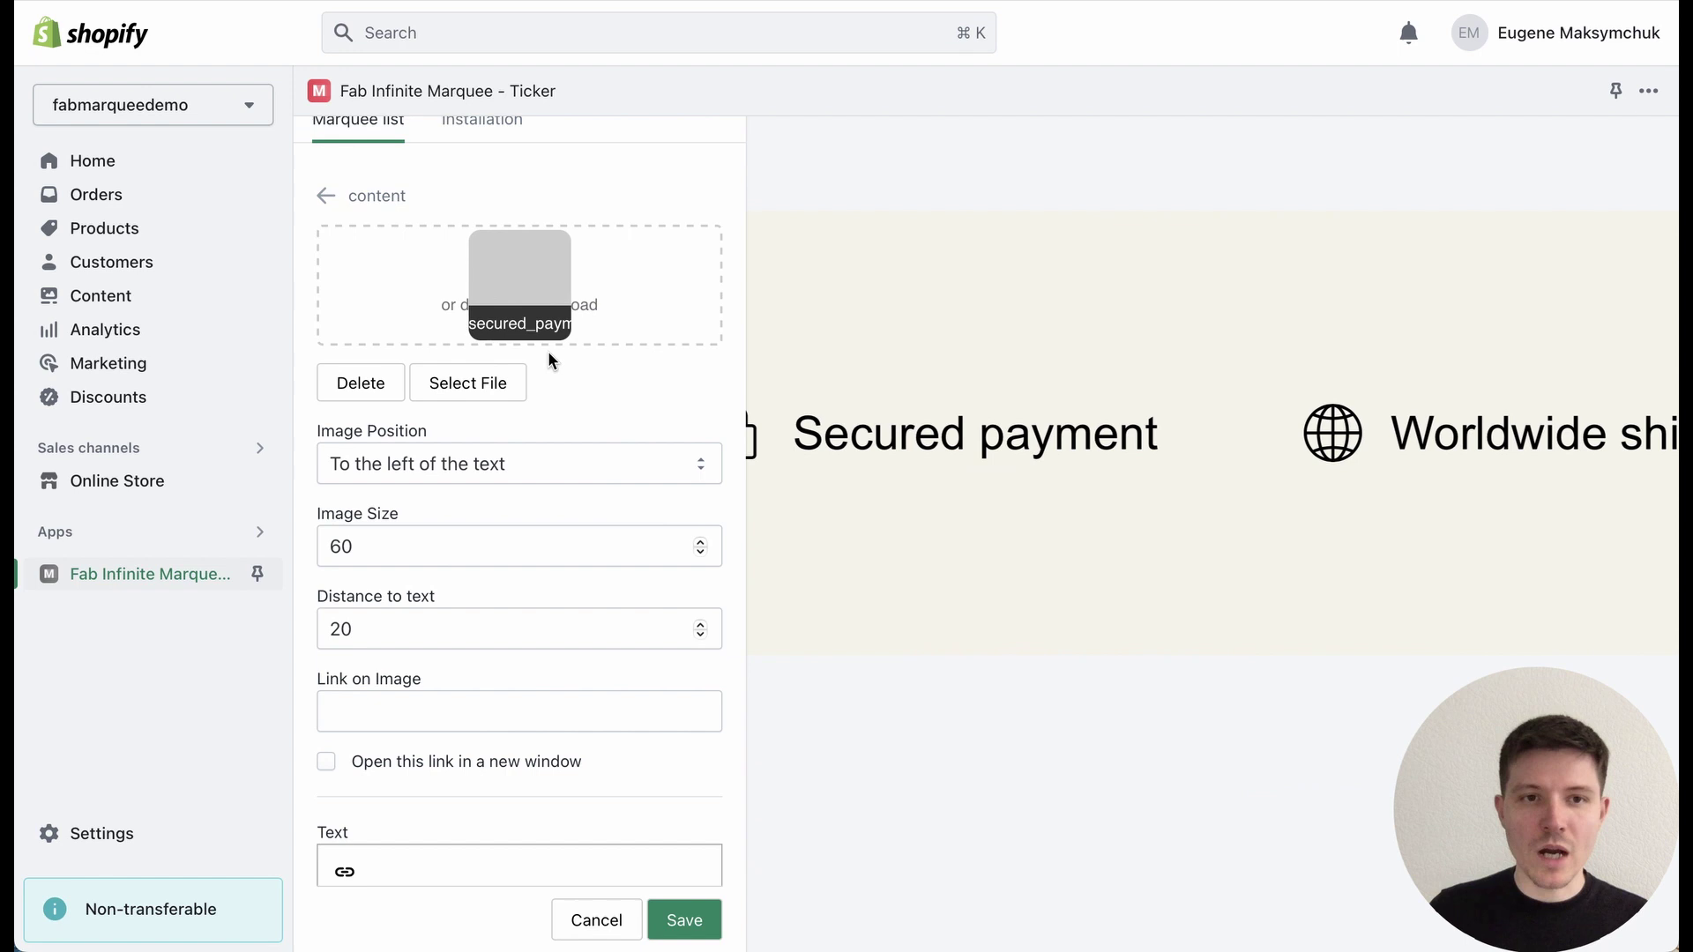
{"action": "left_click", "coordinate": [553, 462]}
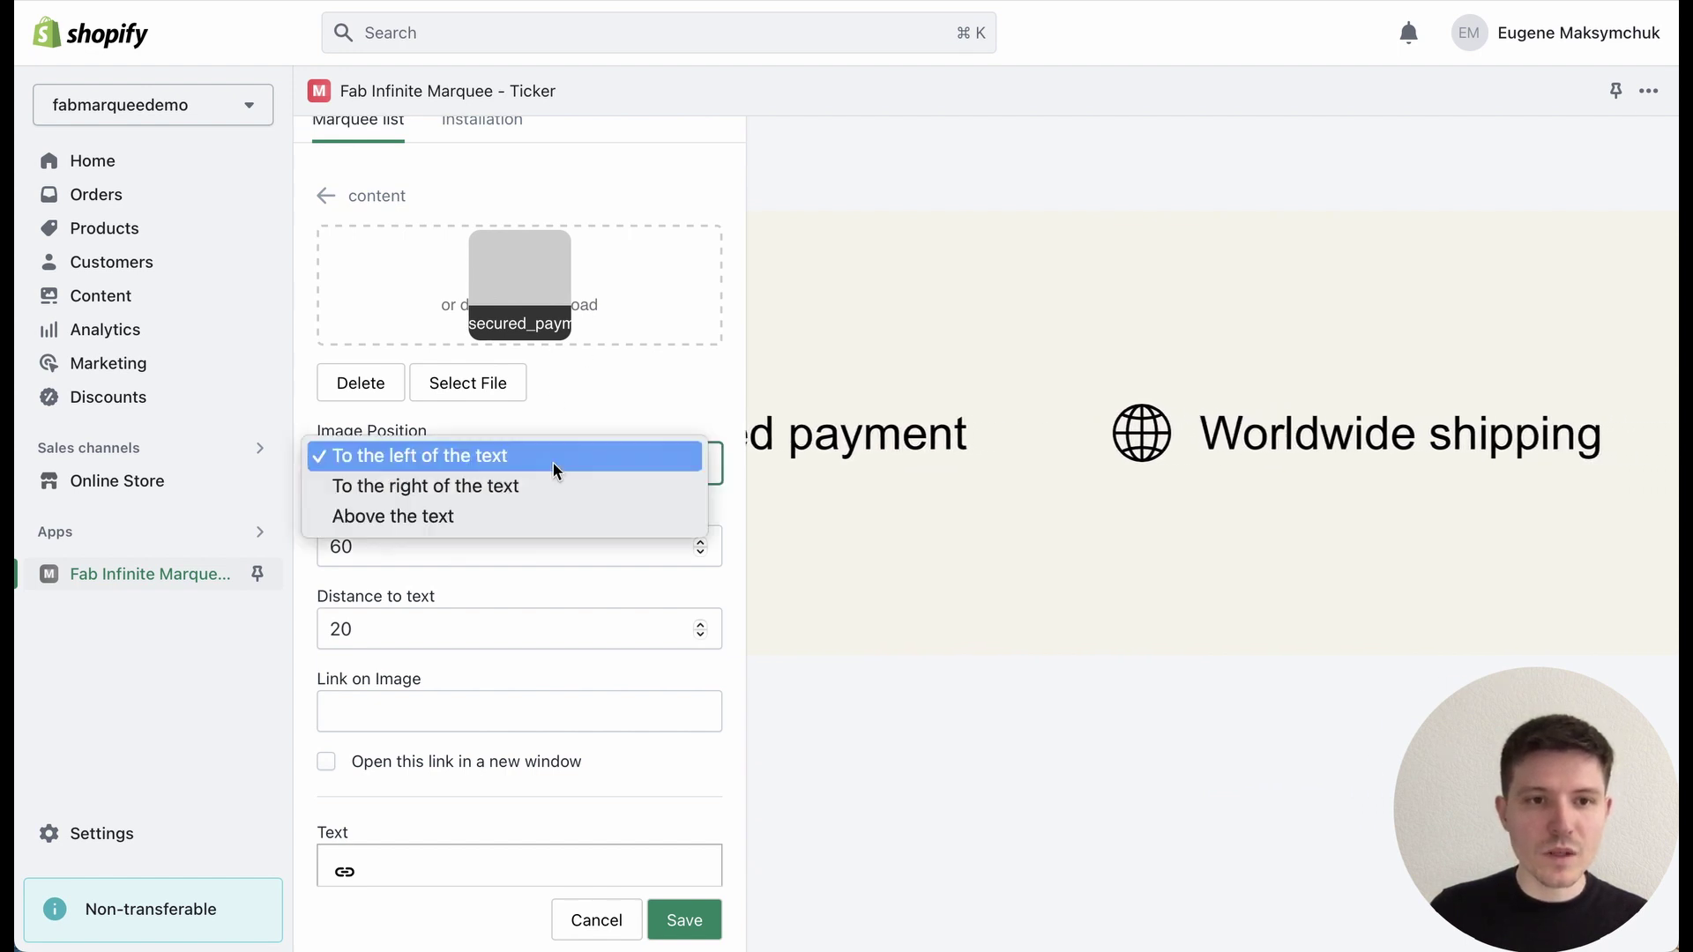
{"action": "left_click", "coordinate": [616, 405]}
{"action": "scroll", "coordinate": [653, 415], "scroll_direction": "down", "scroll_amount": 1}
{"action": "left_click", "coordinate": [667, 353]}
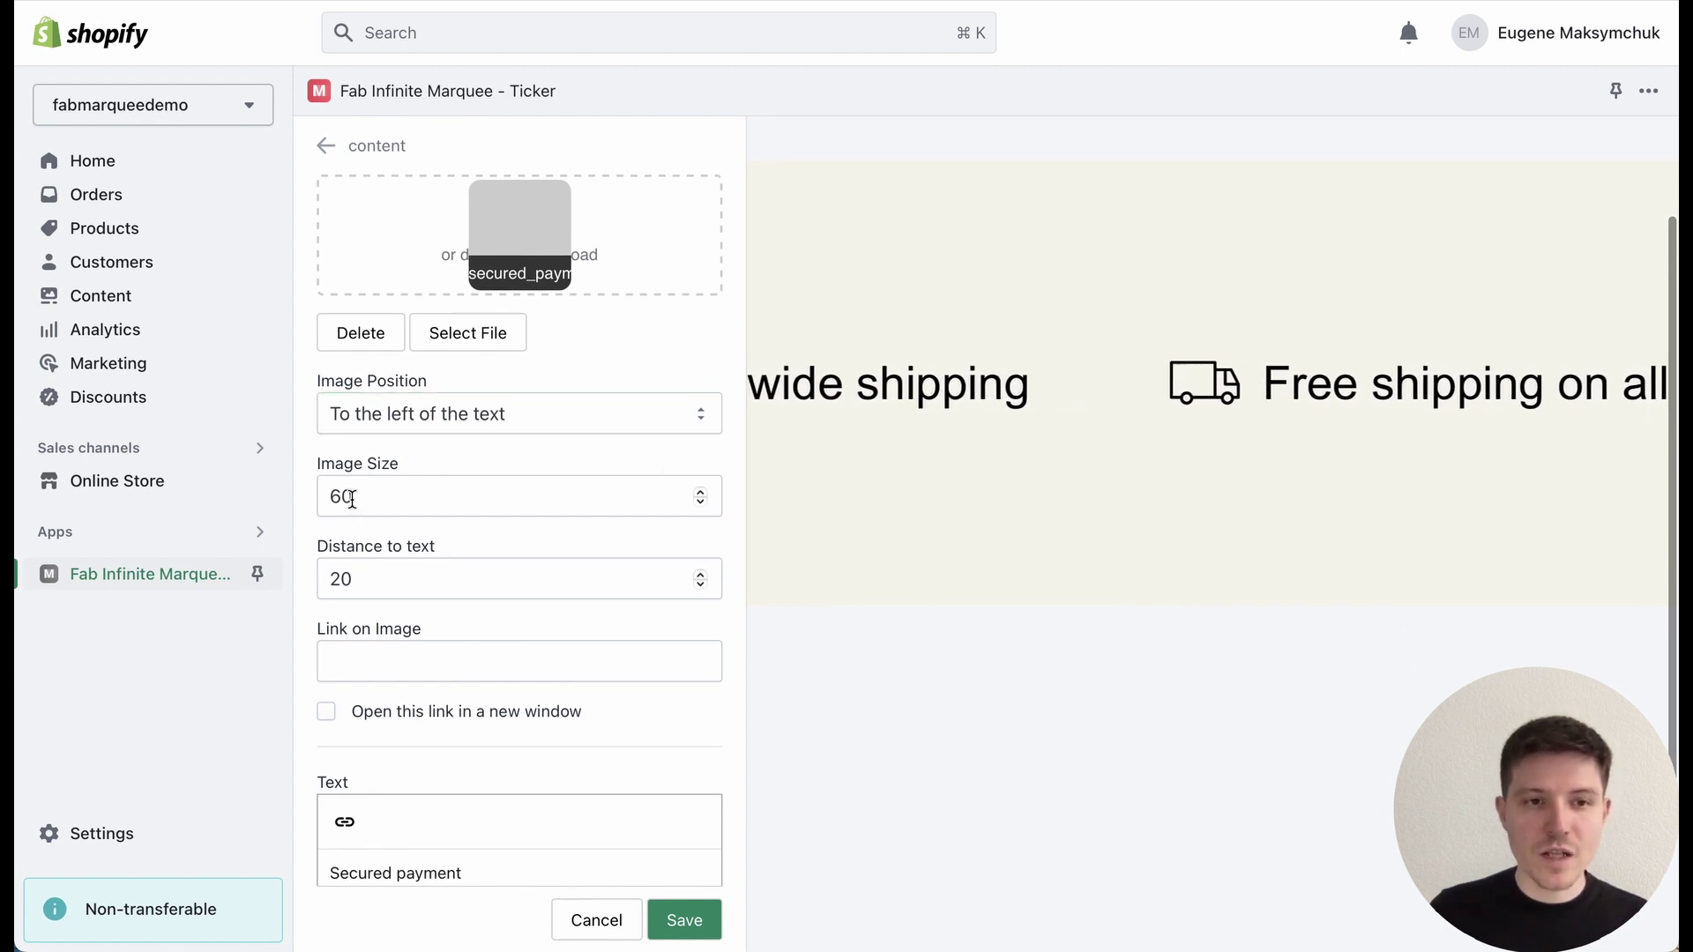
{"action": "scroll", "coordinate": [508, 543], "scroll_direction": "down", "scroll_amount": 4}
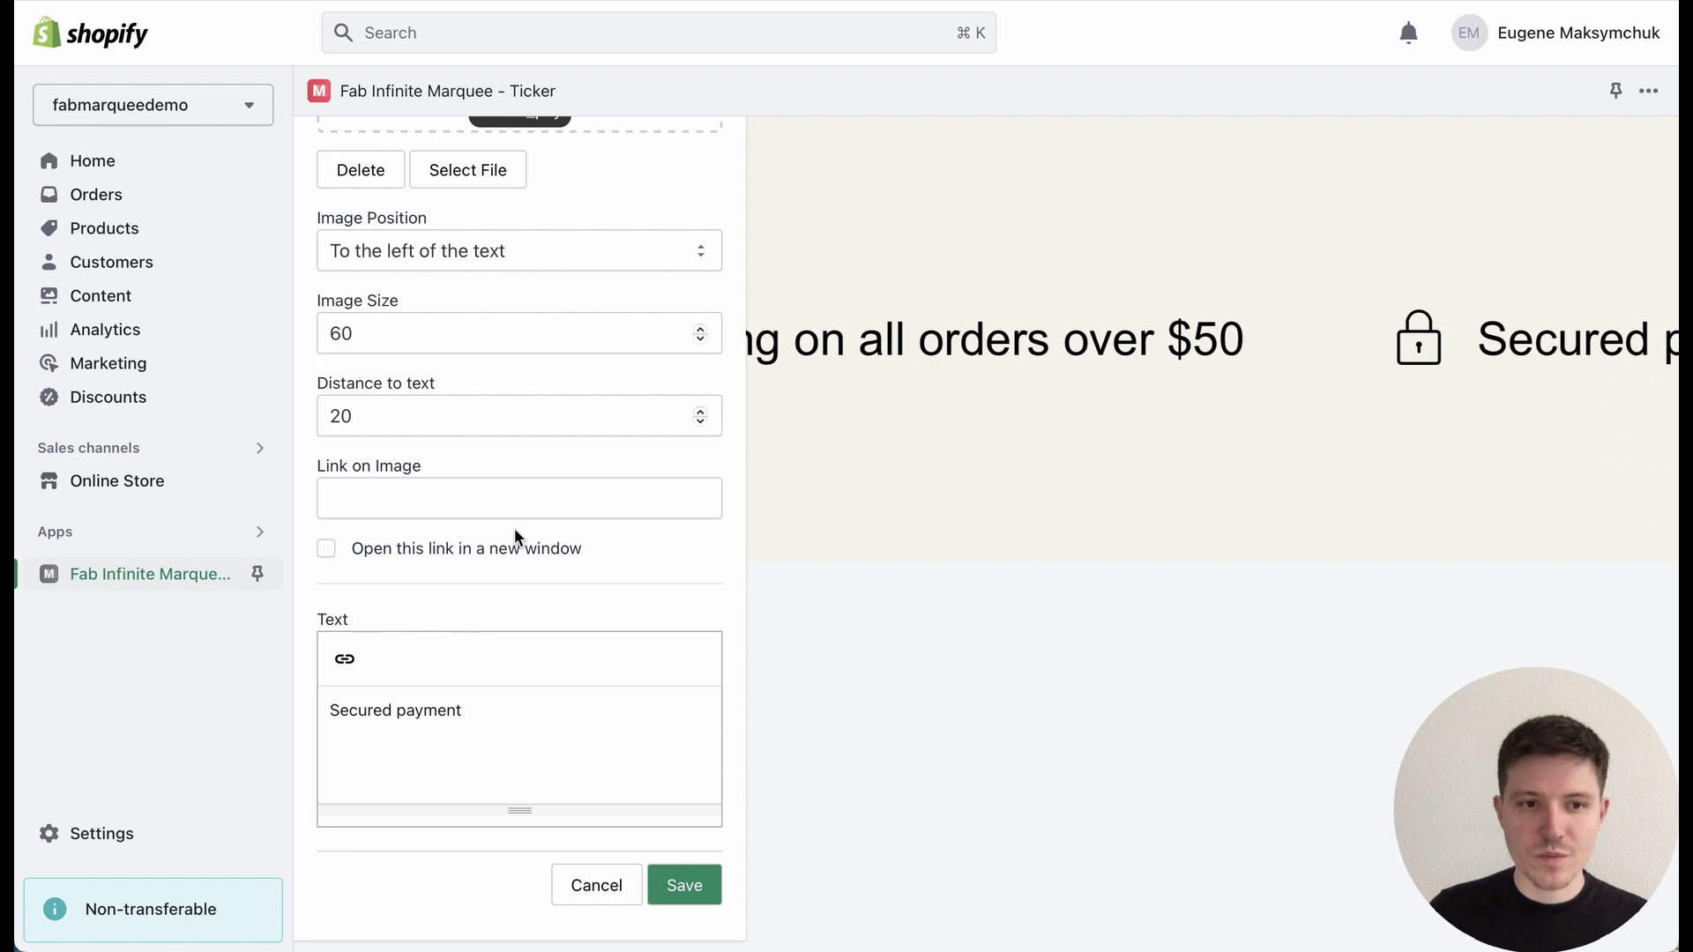
{"action": "scroll", "coordinate": [512, 573], "scroll_direction": "down", "scroll_amount": 1}
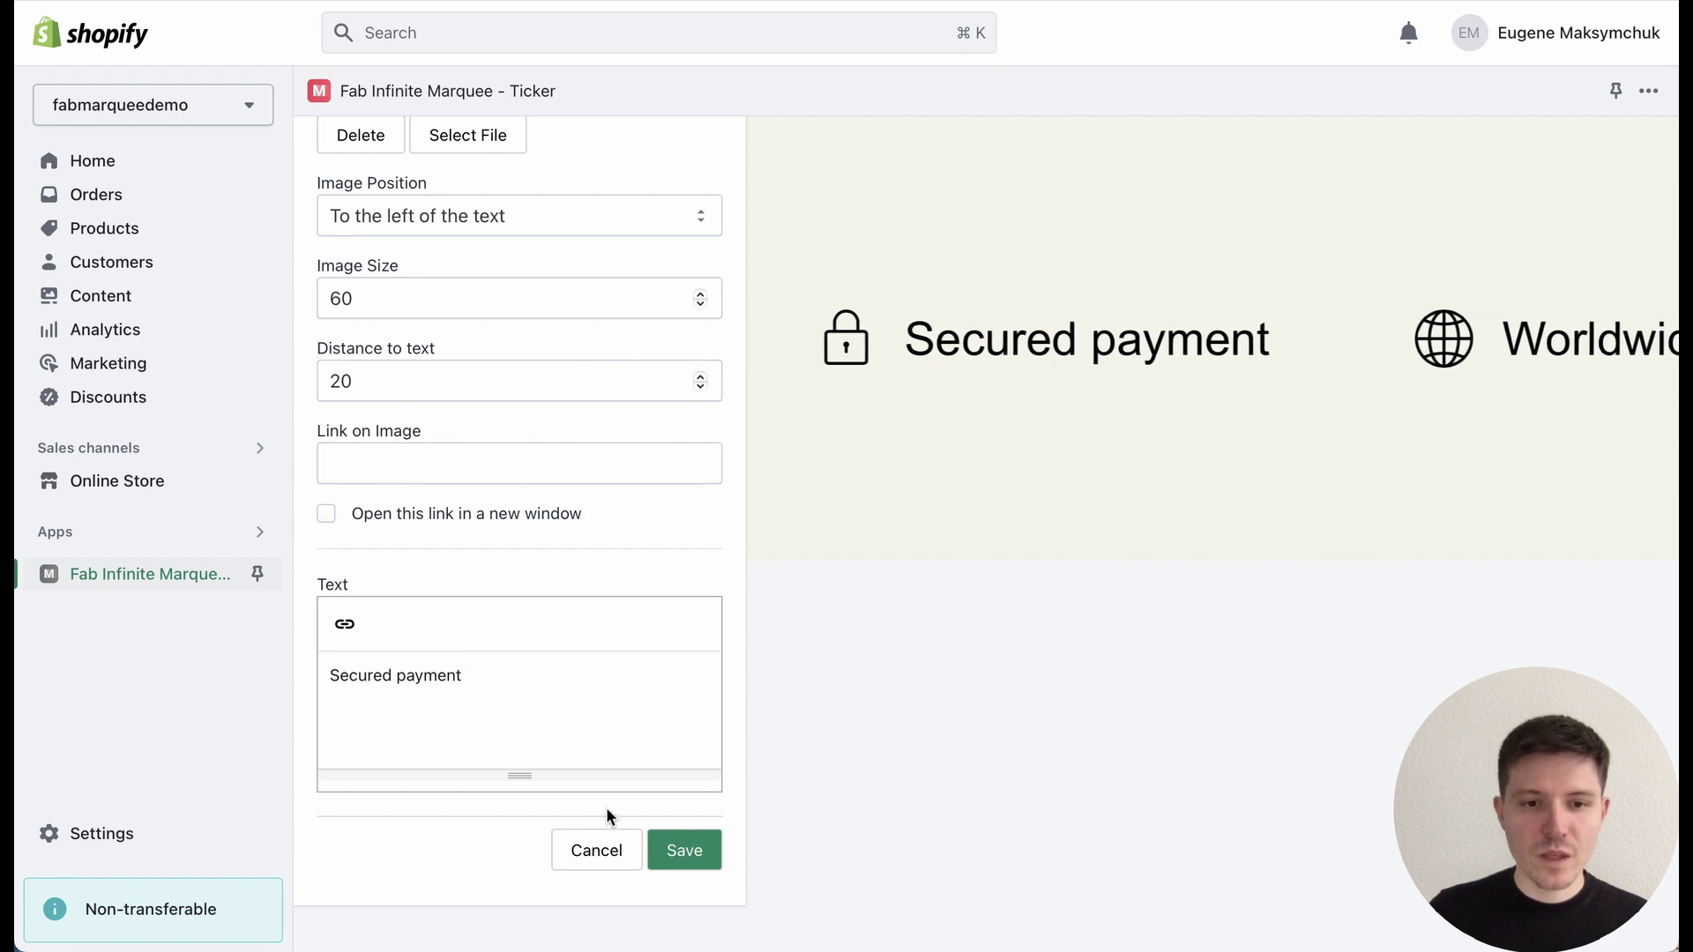
Discard the Secured payment item edits and keep the ticker text in Normal style
{"action": "left_click", "coordinate": [597, 852]}
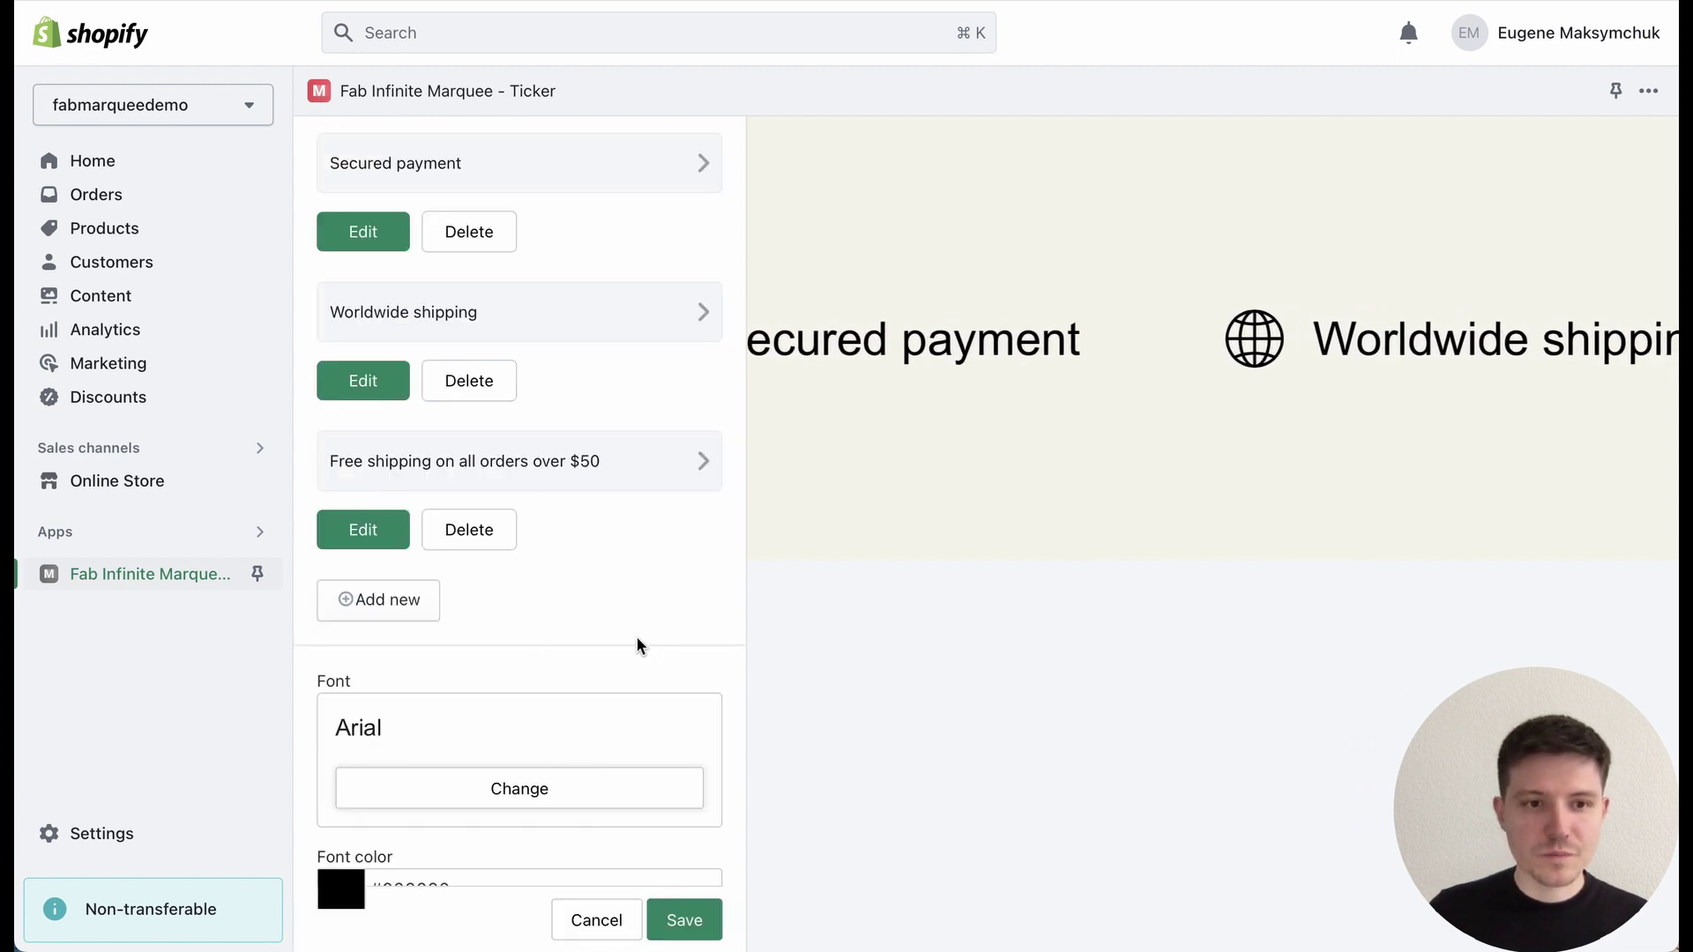
{"action": "scroll", "coordinate": [636, 644], "scroll_direction": "down", "scroll_amount": 6}
{"action": "scroll", "coordinate": [529, 388], "scroll_direction": "up", "scroll_amount": 1}
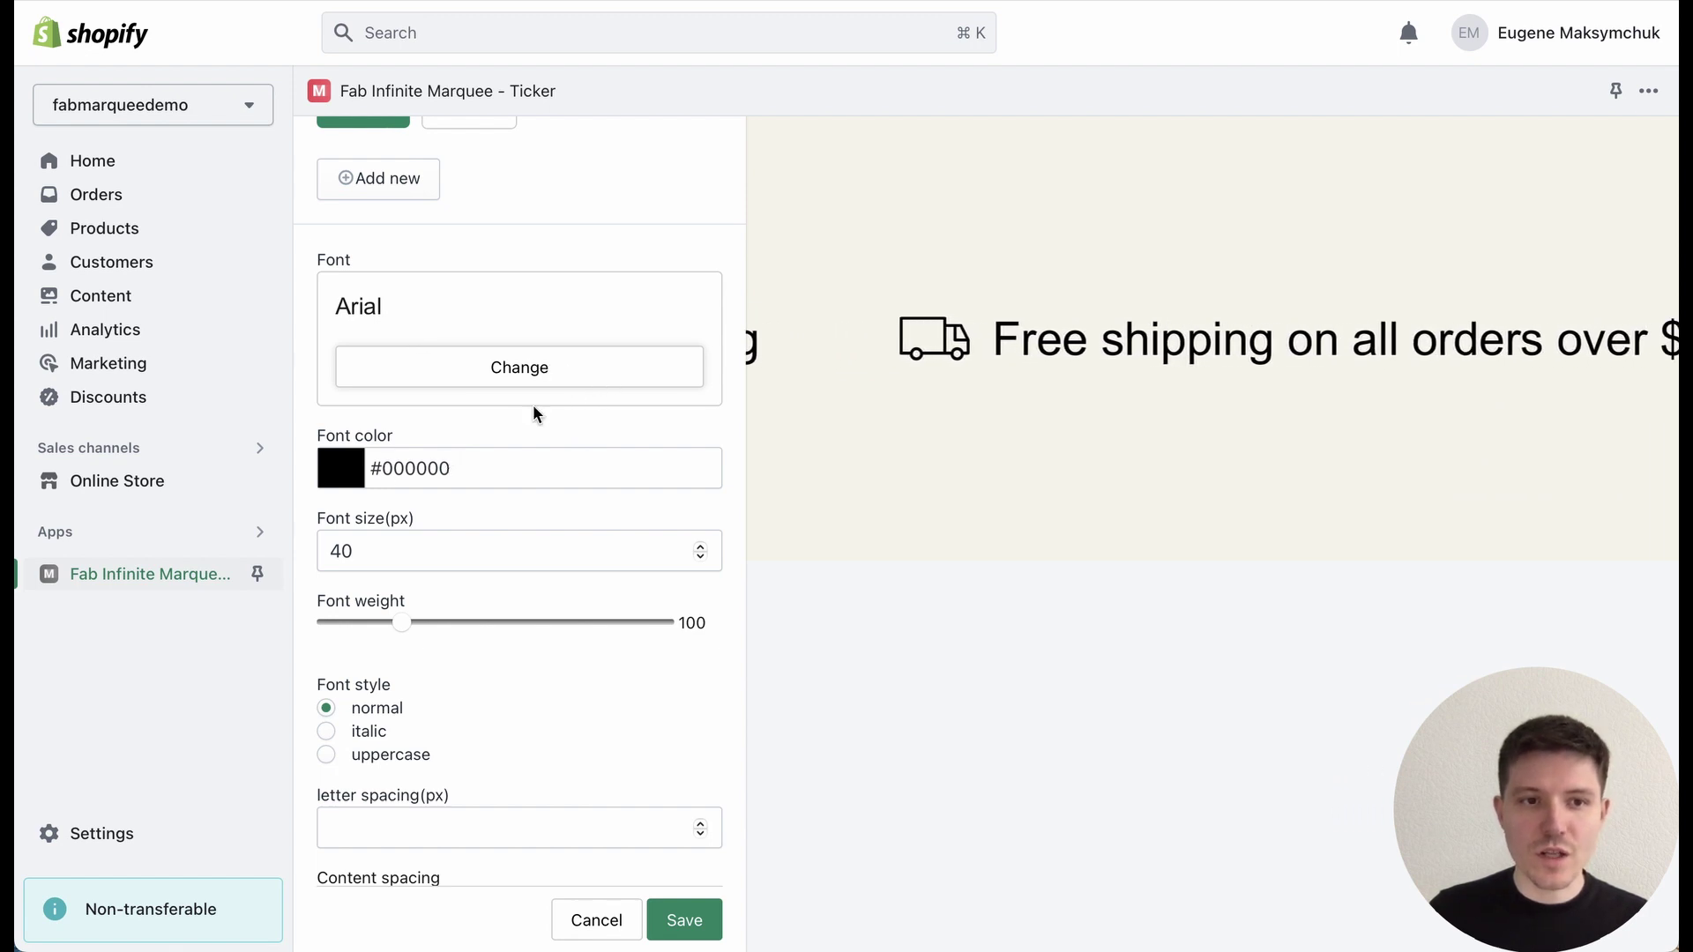
{"action": "scroll", "coordinate": [594, 407], "scroll_direction": "down", "scroll_amount": 2}
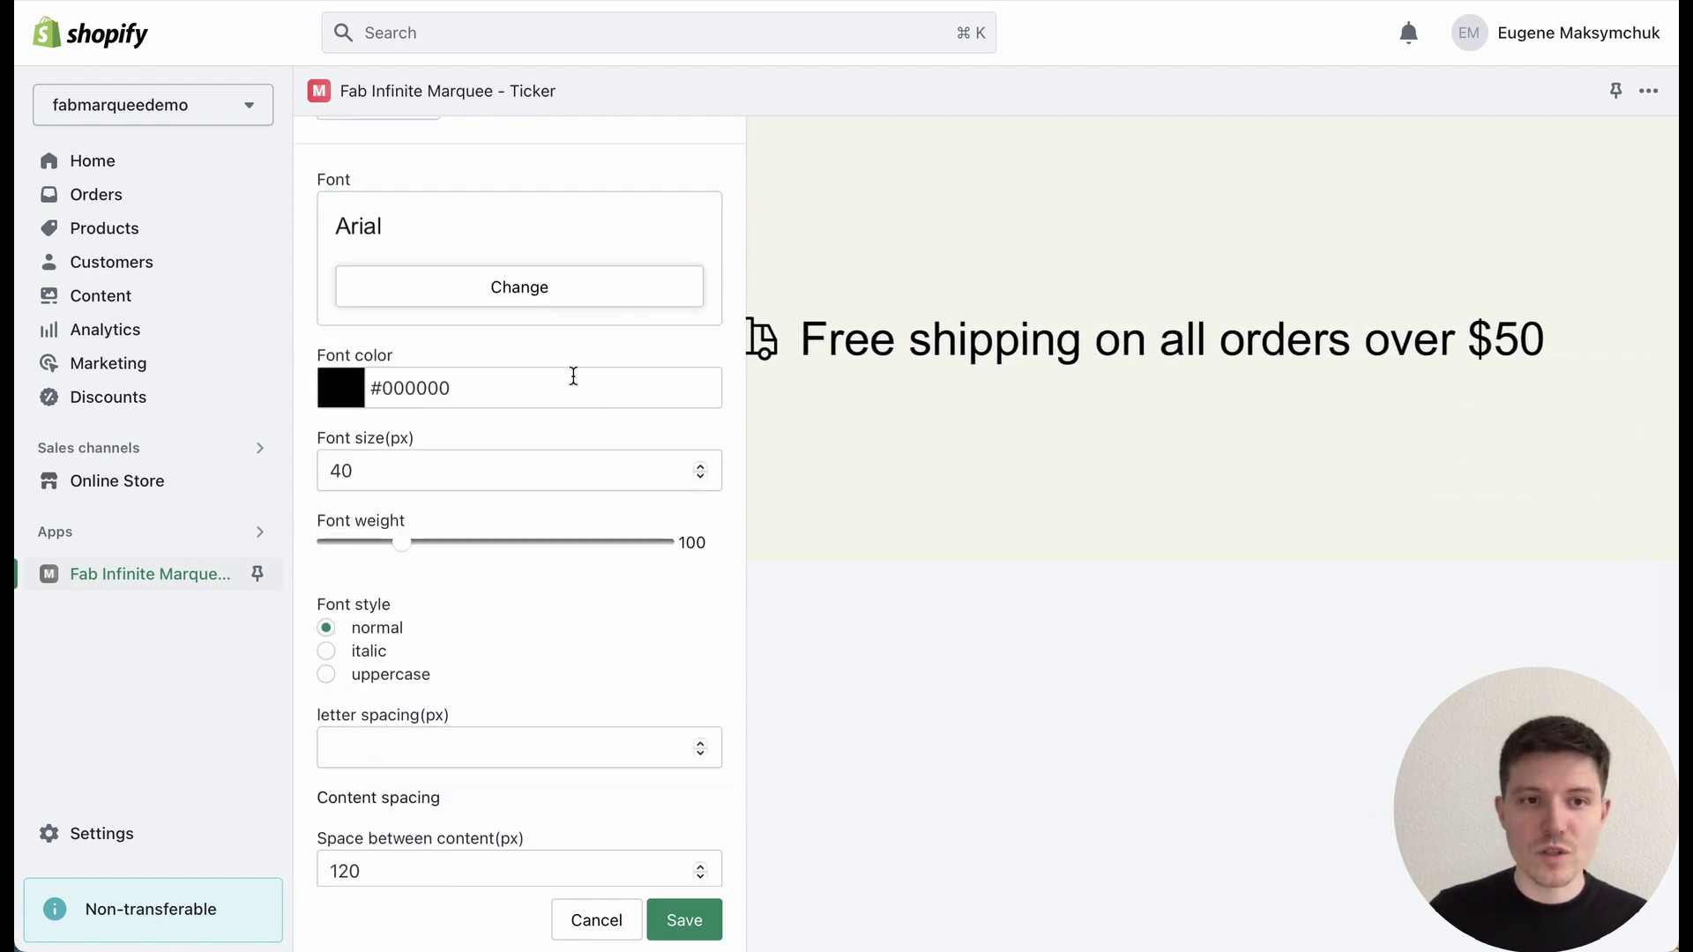
{"action": "scroll", "coordinate": [609, 383], "scroll_direction": "down", "scroll_amount": 2}
{"action": "scroll", "coordinate": [481, 414], "scroll_direction": "down", "scroll_amount": 2}
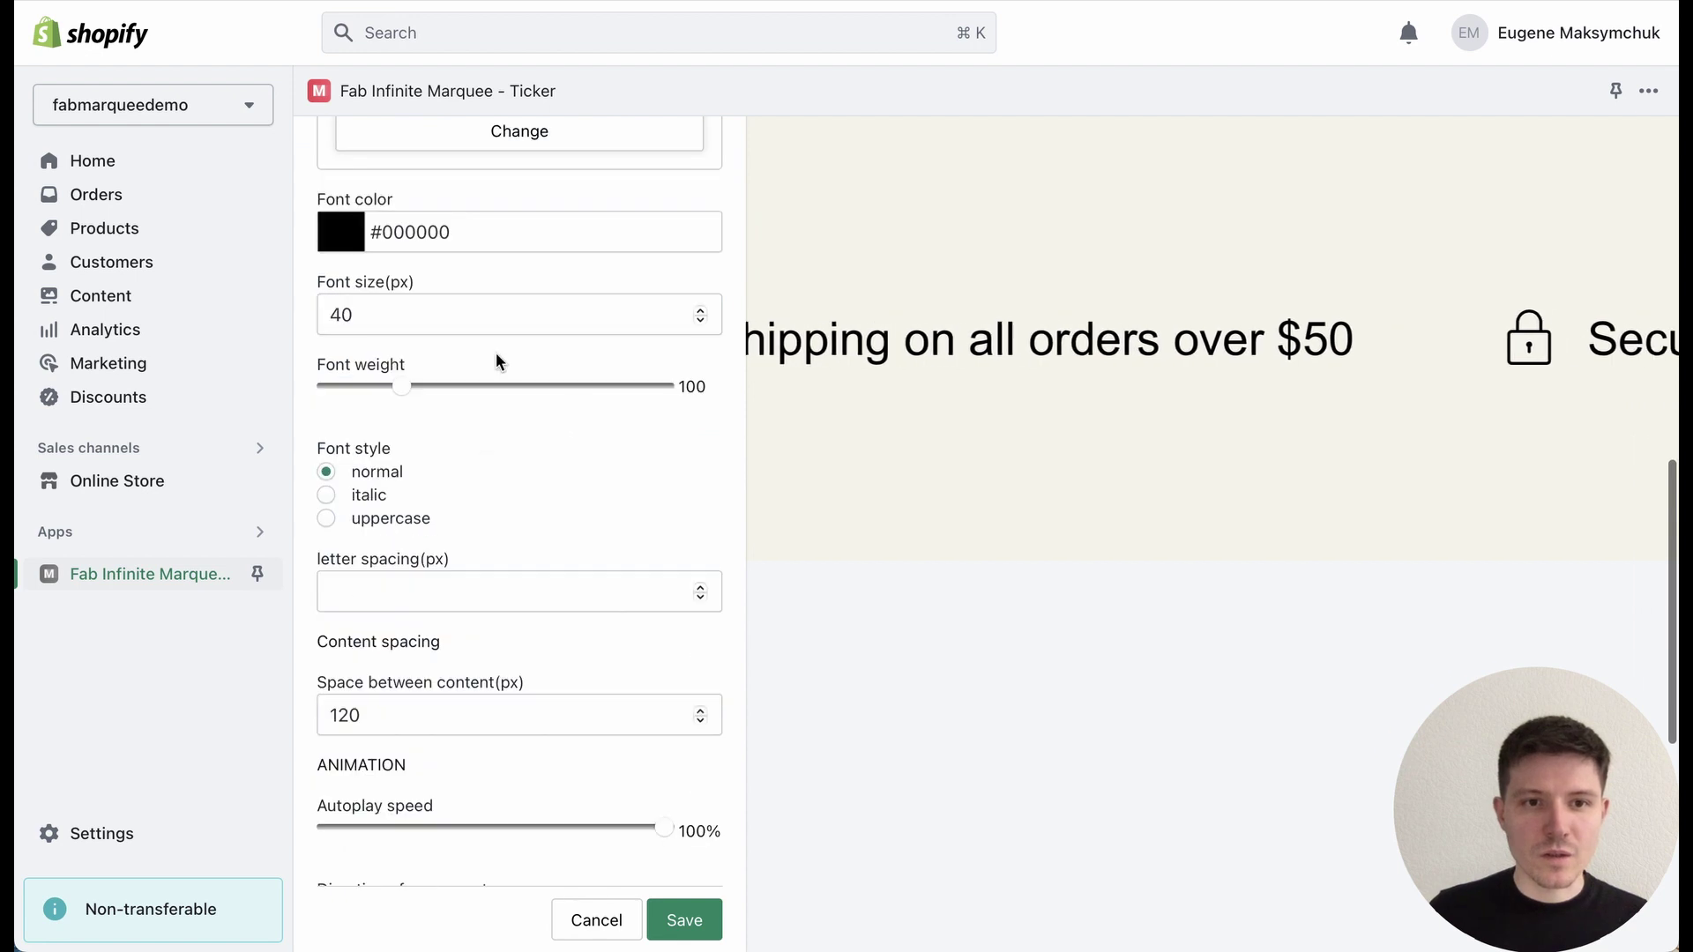
{"action": "scroll", "coordinate": [552, 441], "scroll_direction": "down", "scroll_amount": 2}
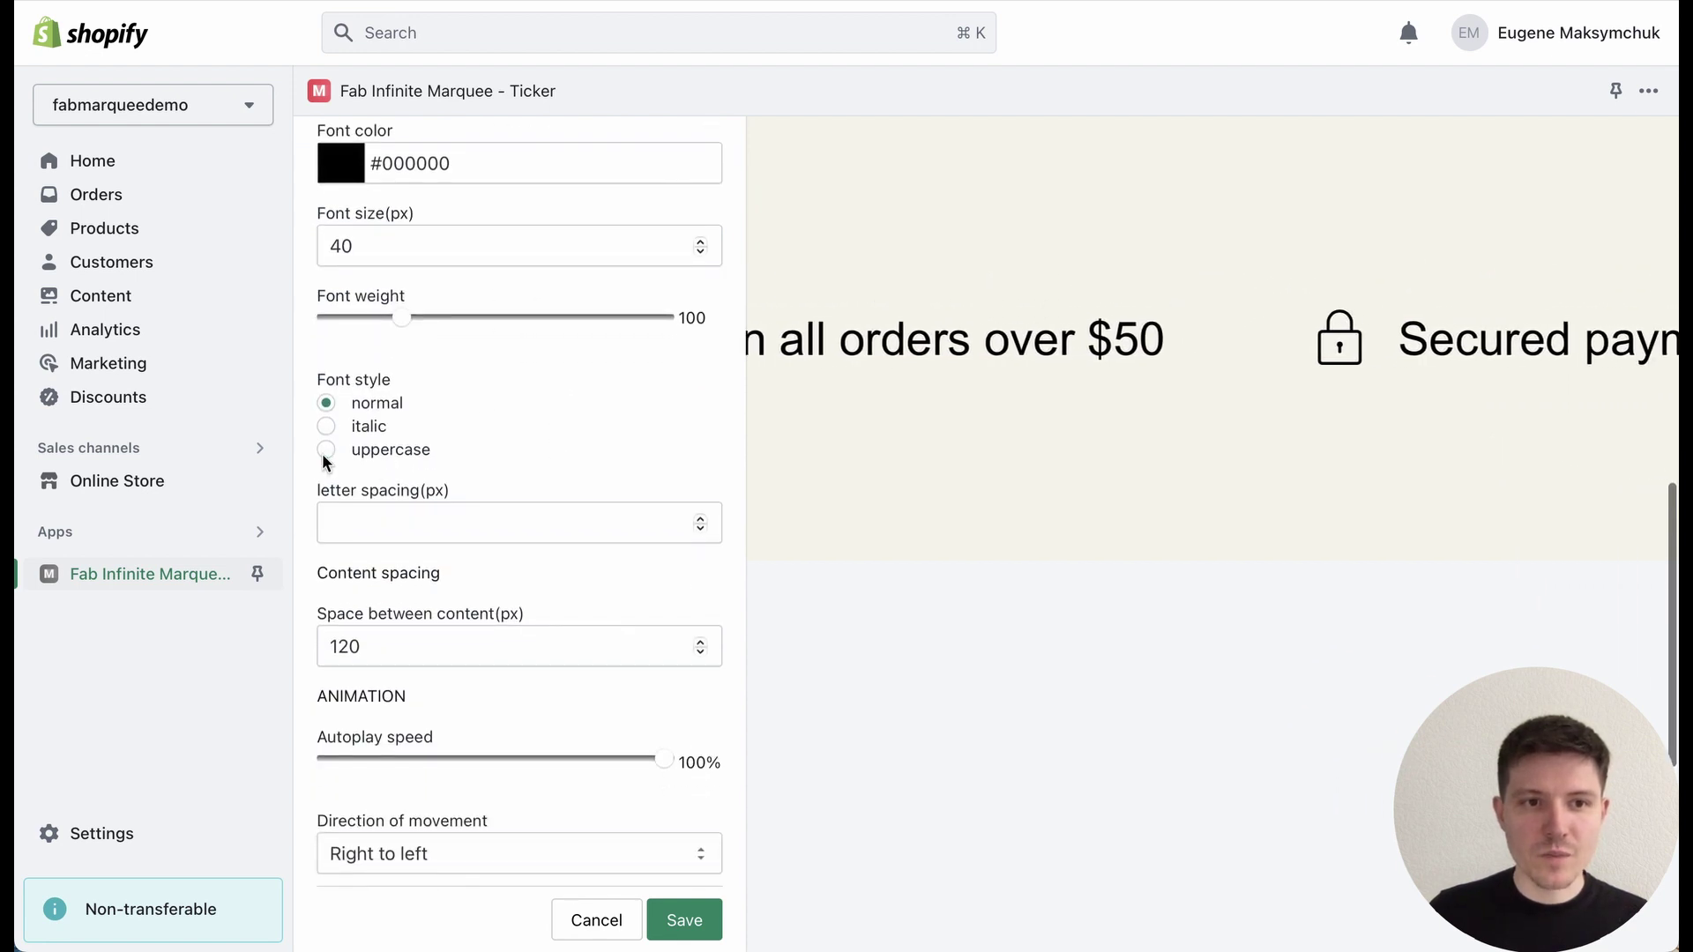
{"action": "left_click", "coordinate": [327, 402]}
Try left-to-right movement, then set the marquee back to right-to-left
{"action": "scroll", "coordinate": [638, 502], "scroll_direction": "down", "scroll_amount": 5}
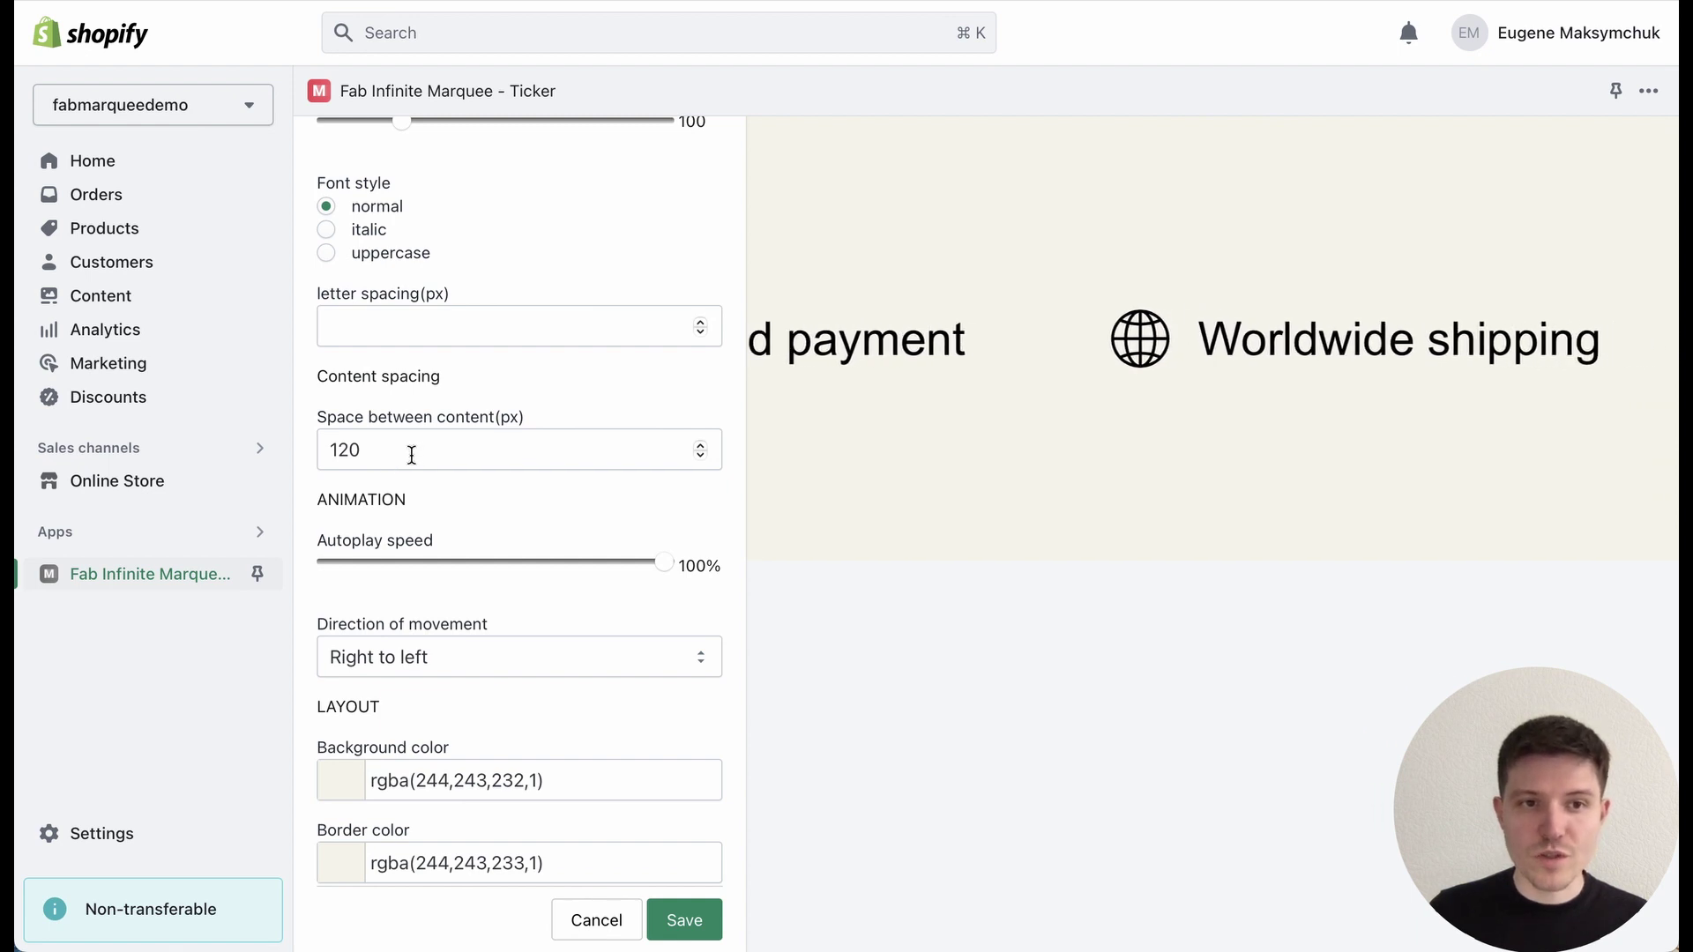
{"action": "scroll", "coordinate": [481, 485], "scroll_direction": "down", "scroll_amount": 2}
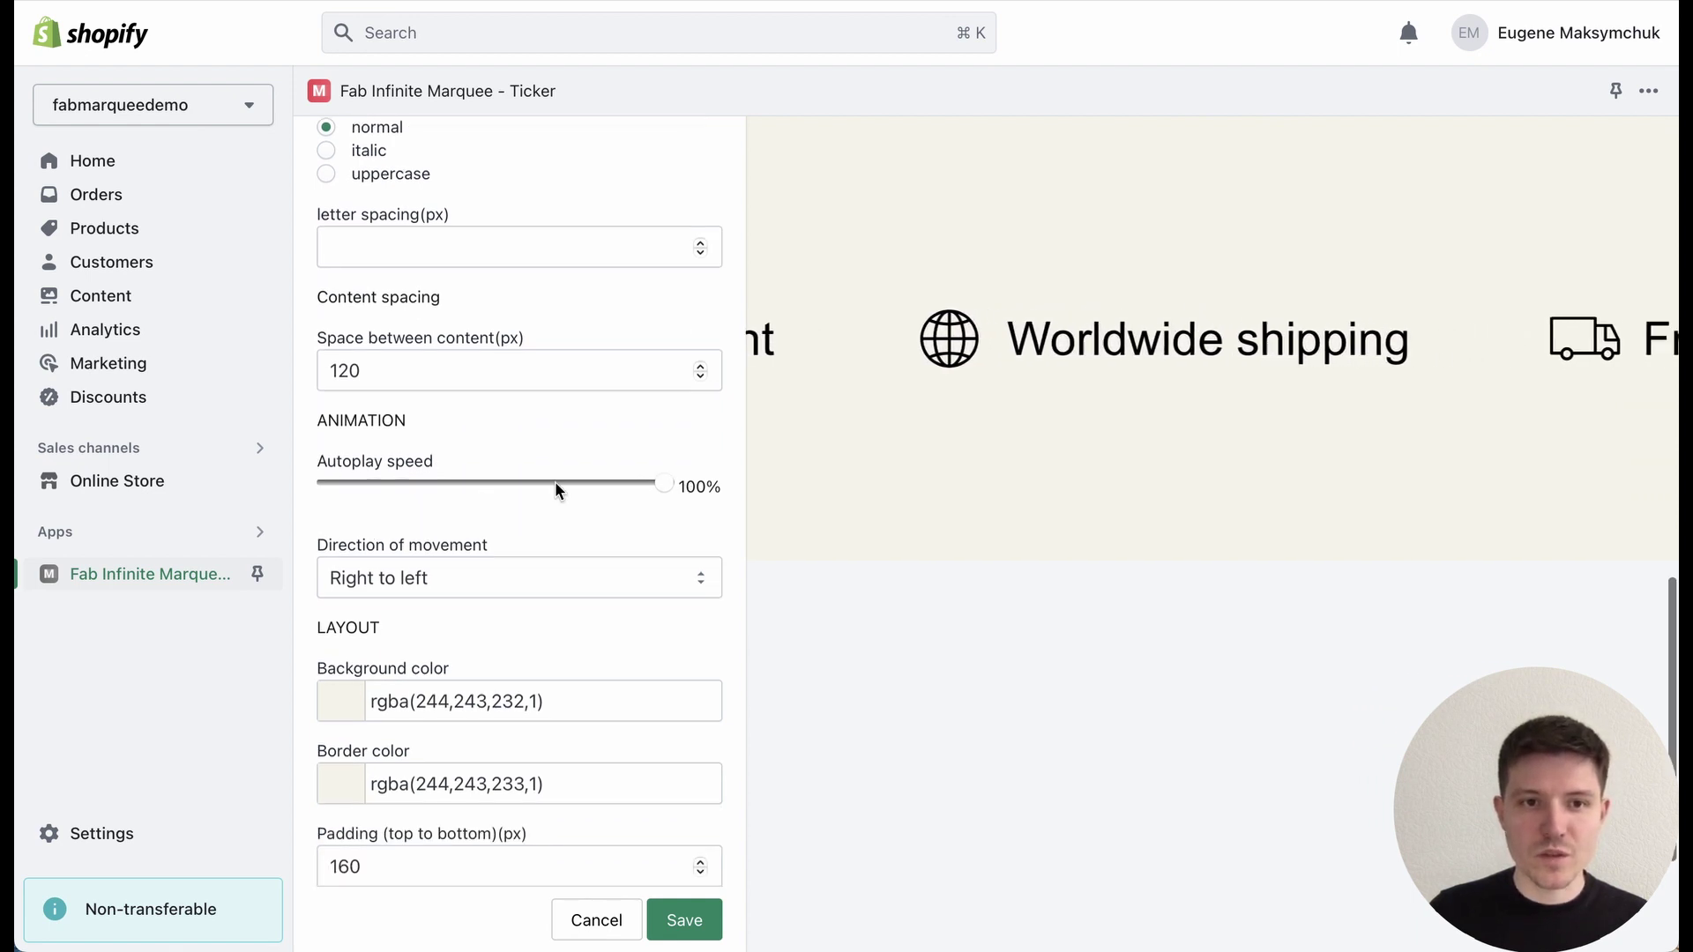
{"action": "left_click_drag", "start_coordinate": [481, 493], "coordinate": [663, 481]}
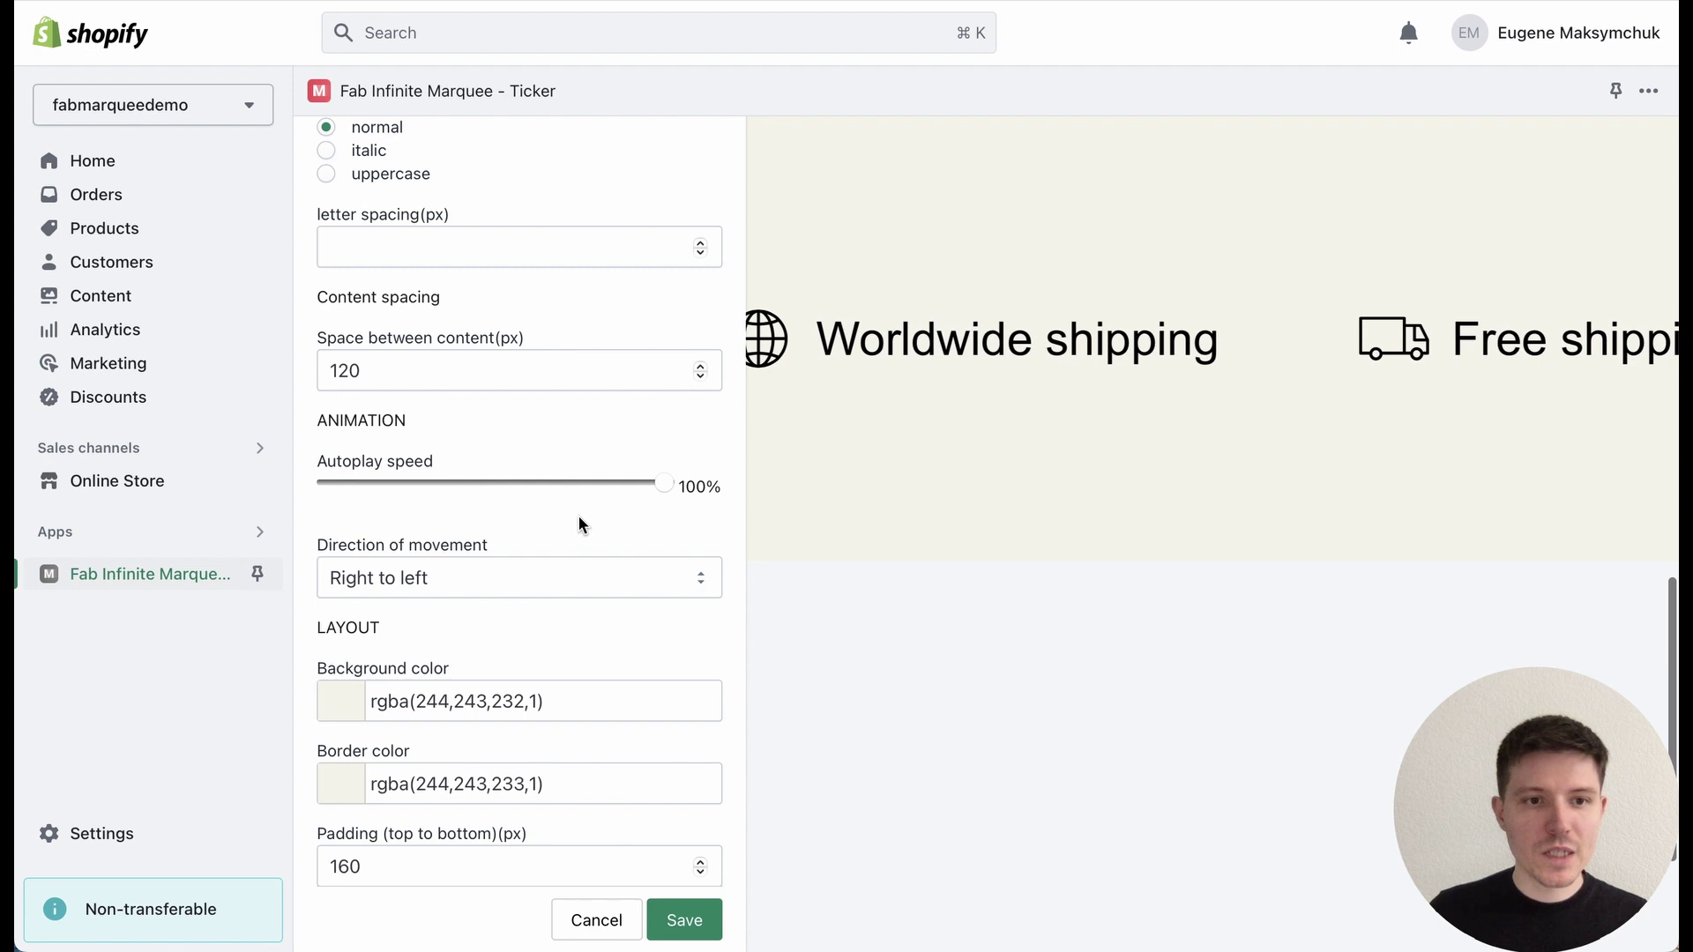
{"action": "scroll", "coordinate": [547, 494], "scroll_direction": "down", "scroll_amount": 3}
{"action": "left_click", "coordinate": [476, 452]}
{"action": "left_click", "coordinate": [463, 471]}
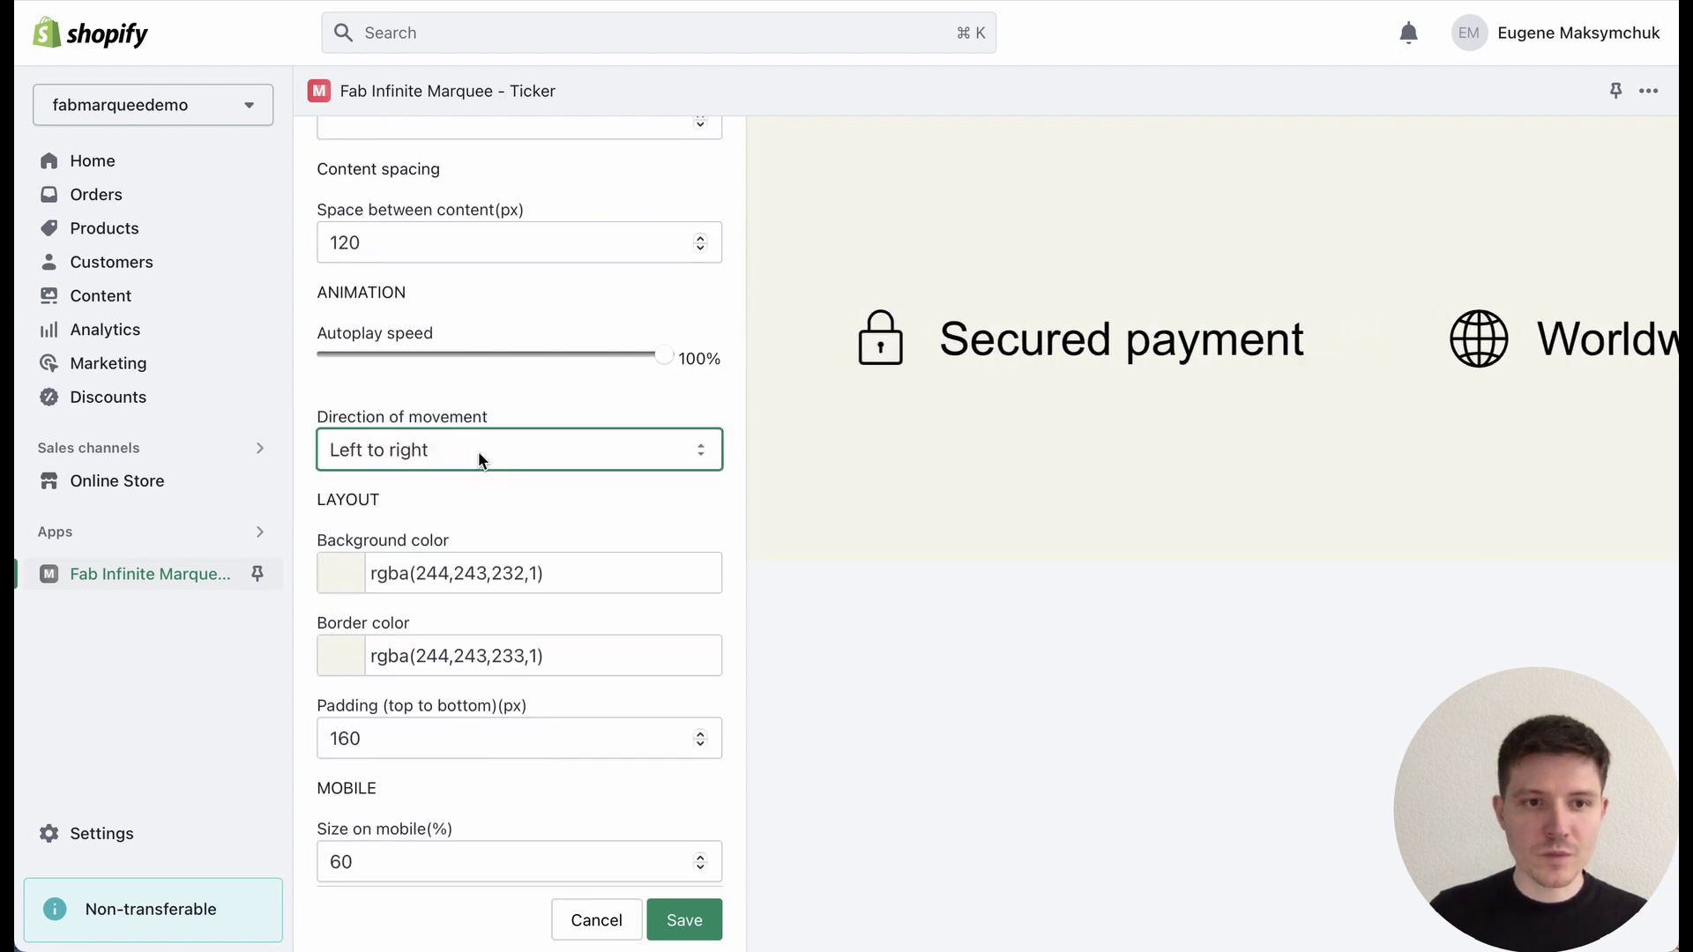
{"action": "left_click", "coordinate": [478, 452]}
{"action": "left_click", "coordinate": [455, 423]}
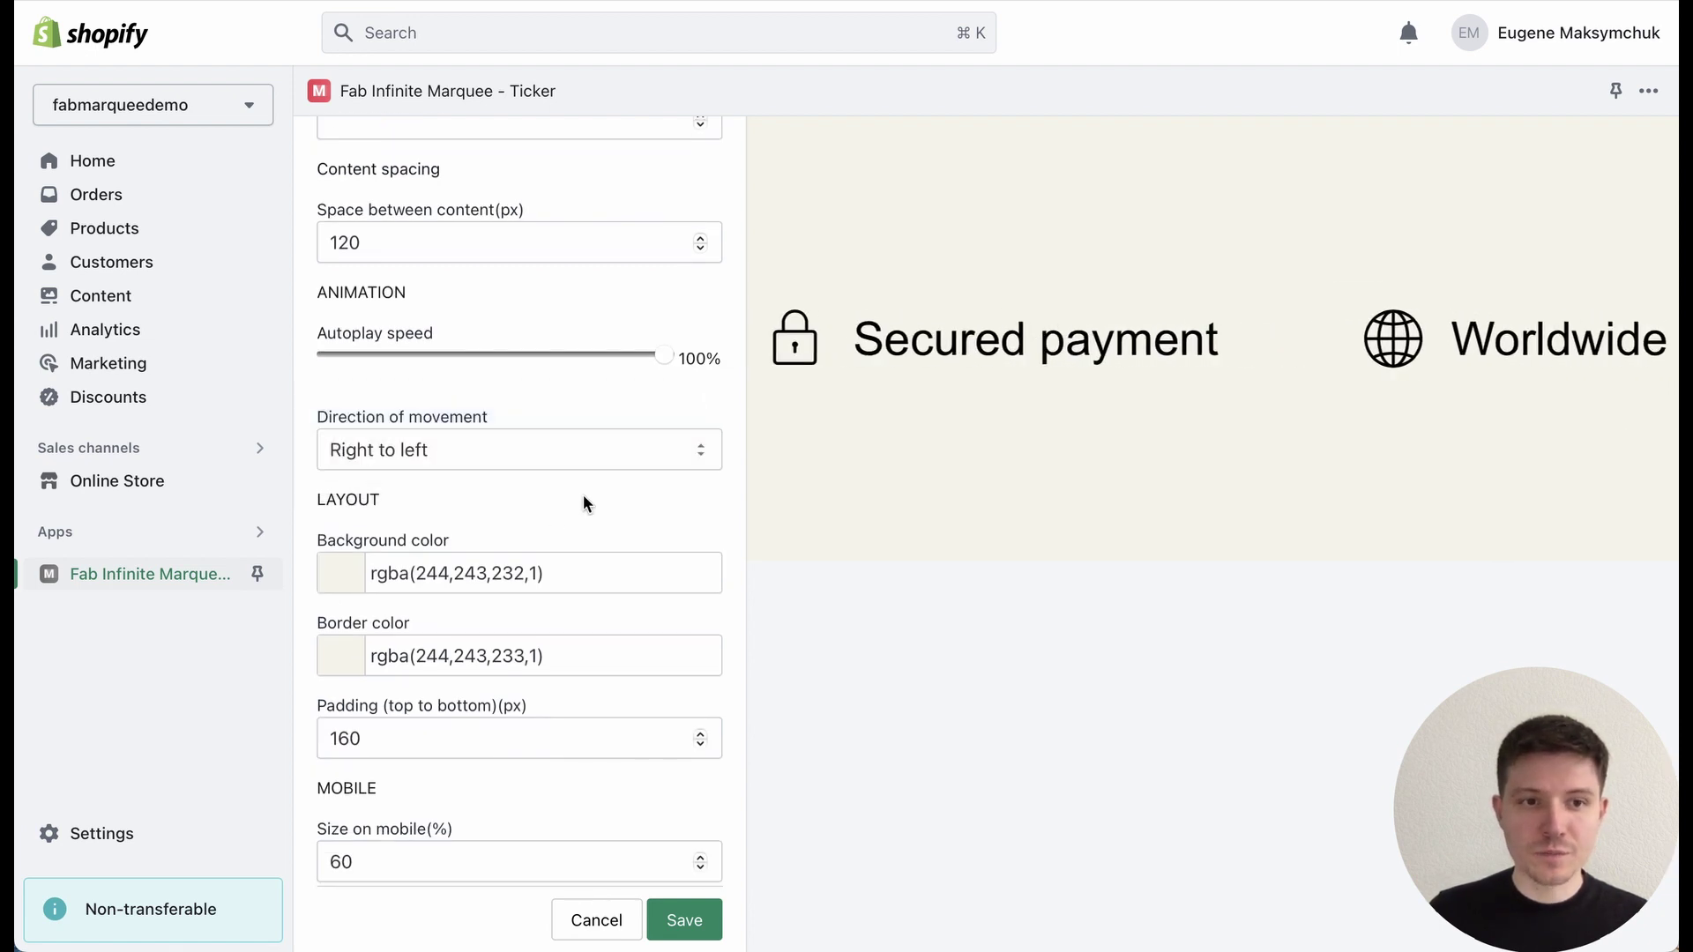
Try a linear gradient background, then revert to the solid beige colour
{"action": "scroll", "coordinate": [608, 520], "scroll_direction": "down", "scroll_amount": 2}
{"action": "left_click", "coordinate": [353, 502]}
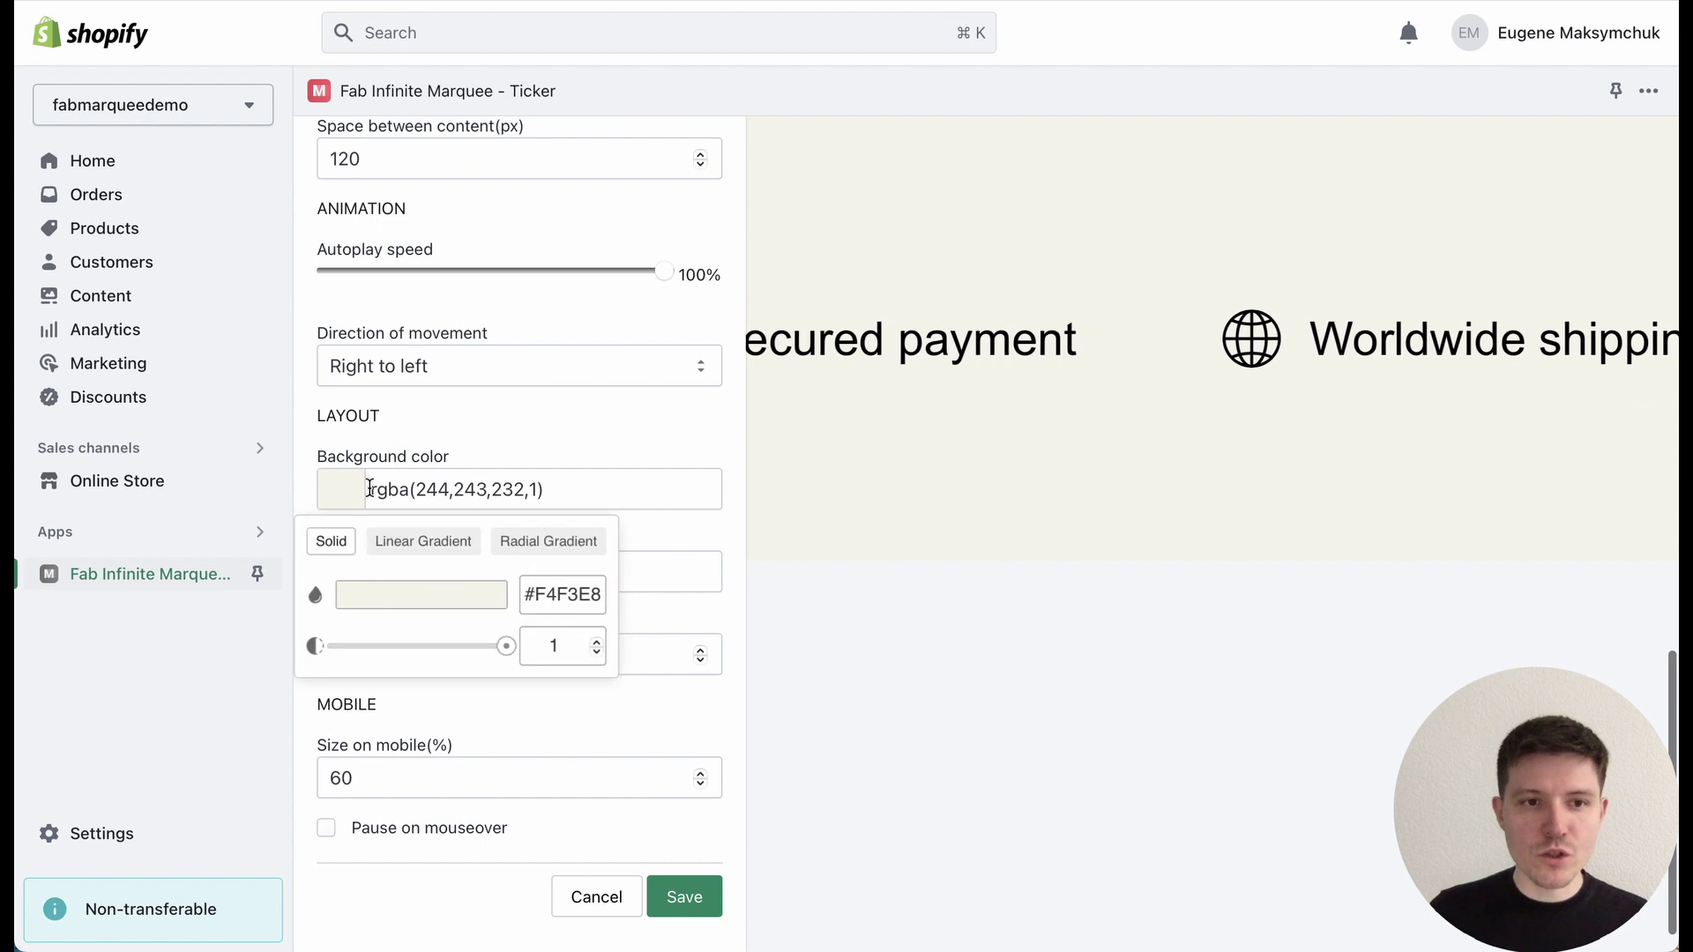
{"action": "left_click", "coordinate": [421, 541]}
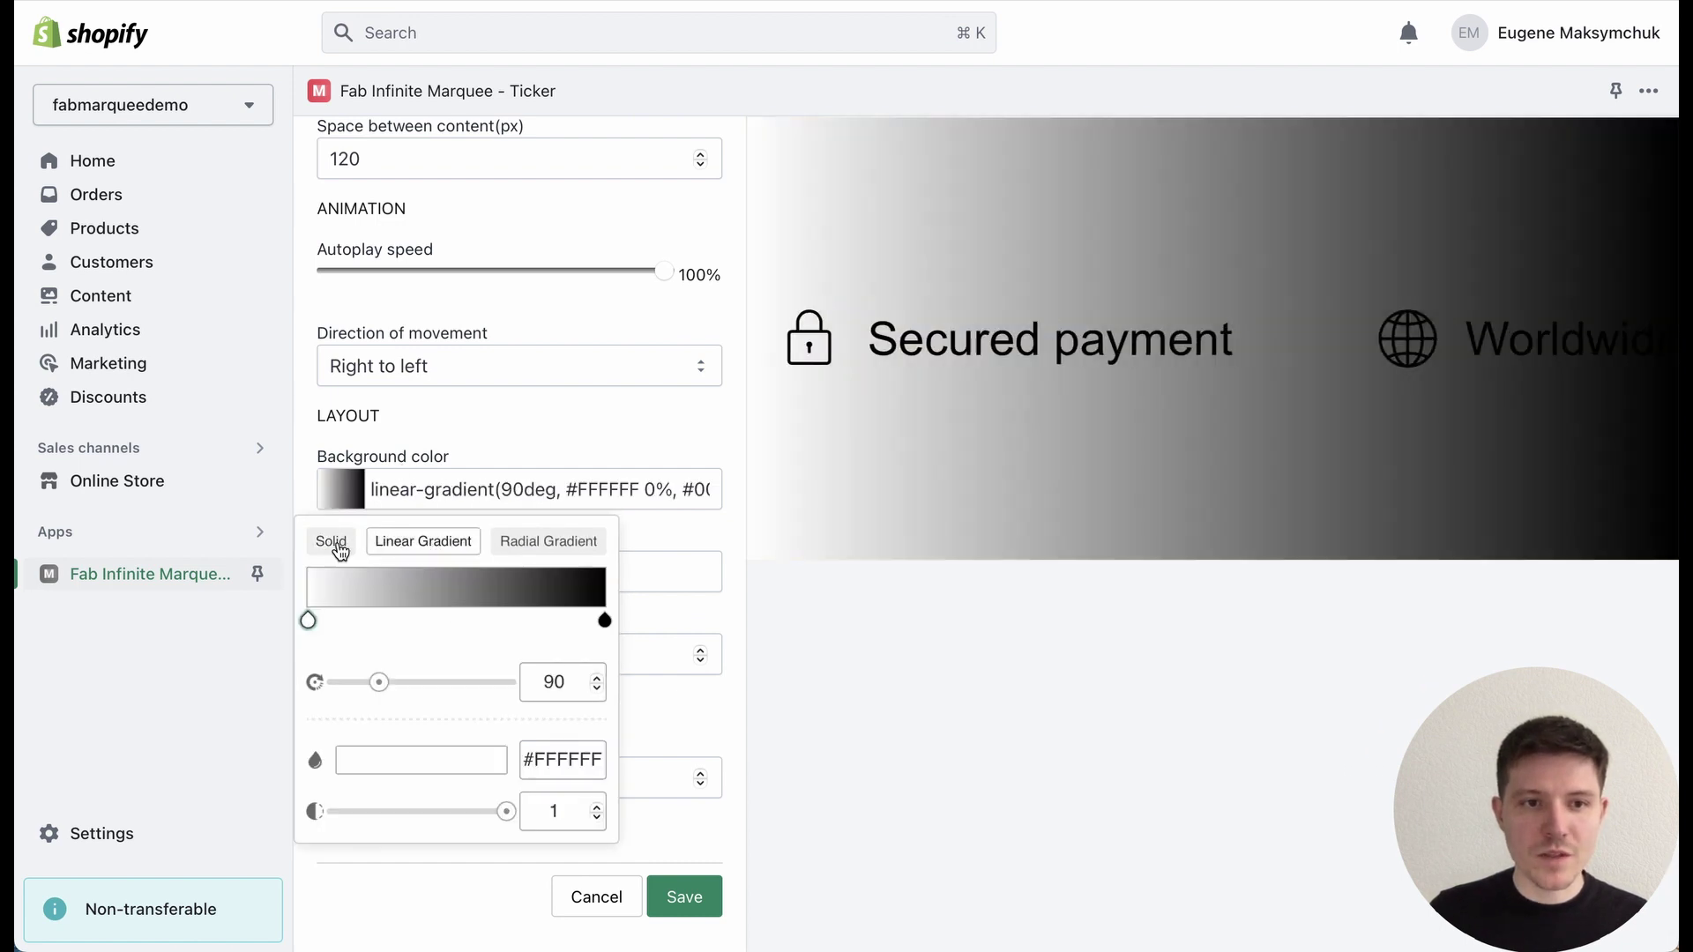
{"action": "left_click", "coordinate": [333, 541]}
{"action": "left_click", "coordinate": [652, 432]}
{"action": "scroll", "coordinate": [670, 449], "scroll_direction": "down", "scroll_amount": 1}
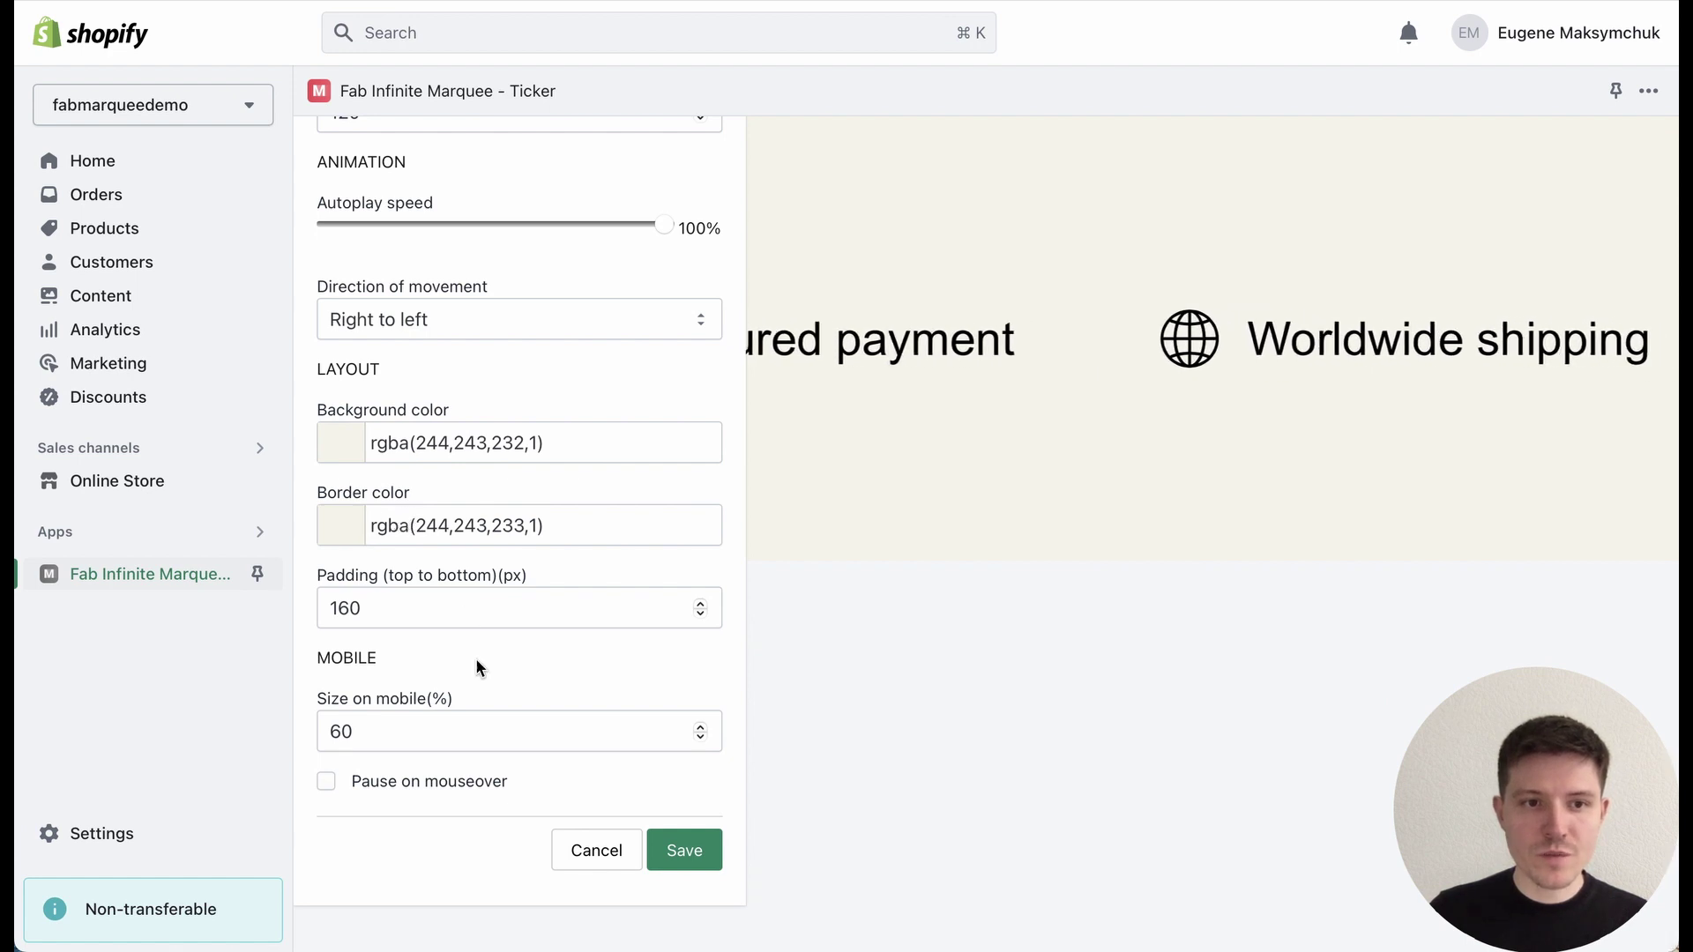
Try 50 px top-to-bottom padding and mouseover pause, then restore 160 px with pausing off
{"action": "left_click", "coordinate": [400, 603]}
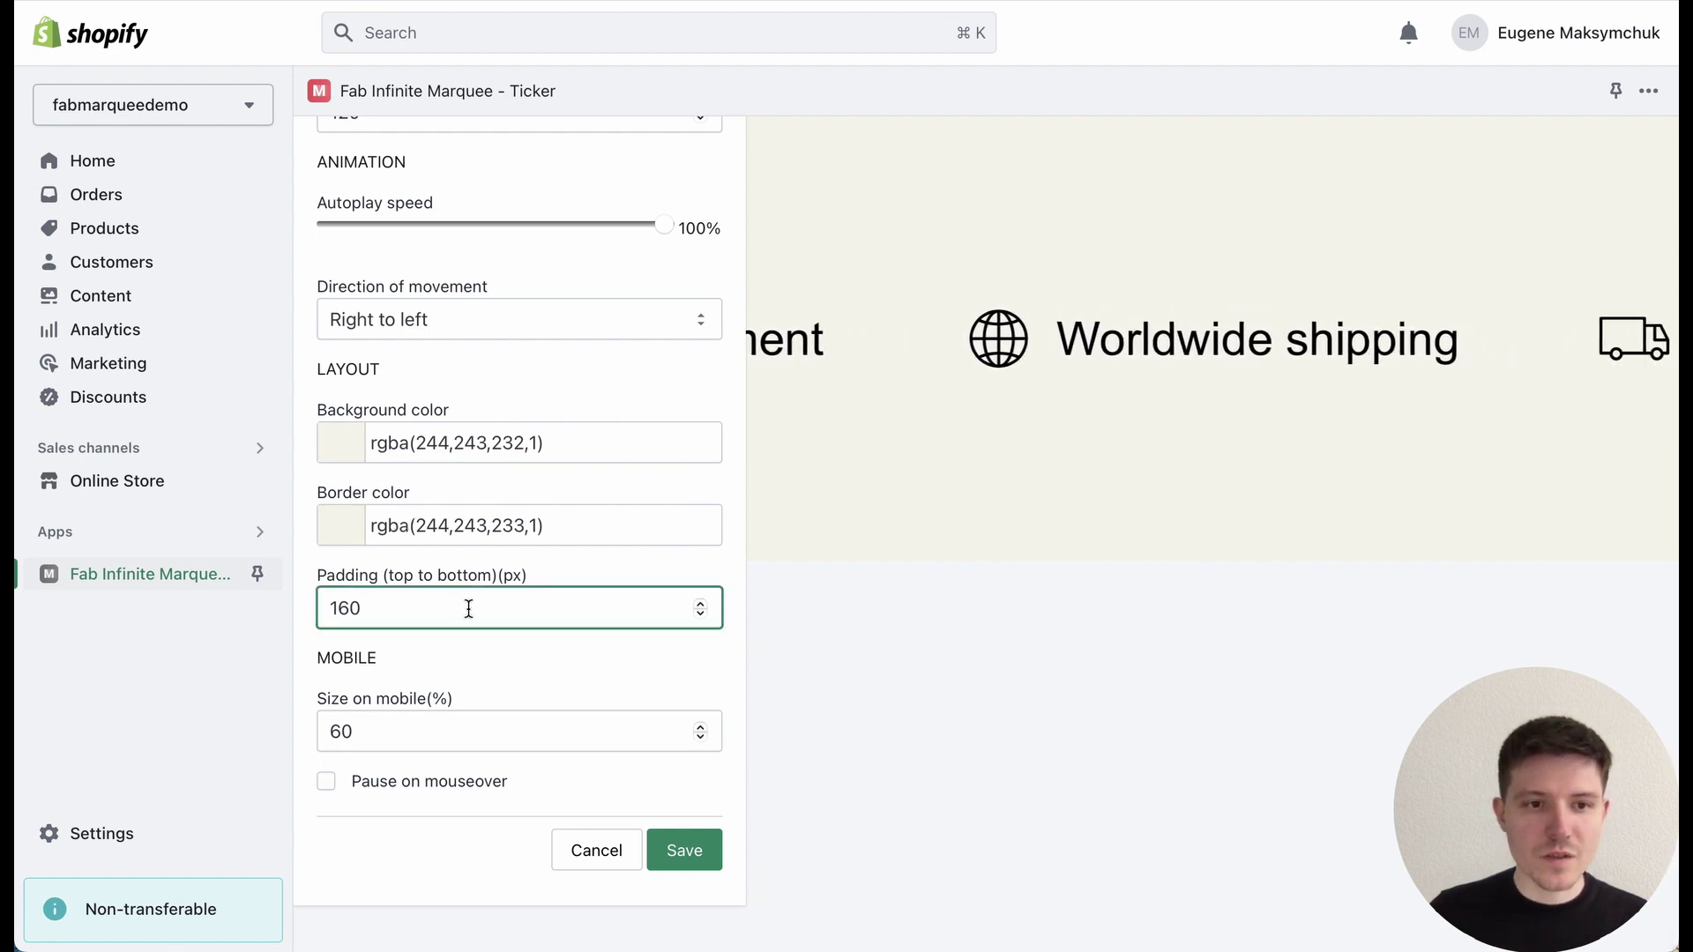
{"action": "double_click", "coordinate": [558, 626]}
{"action": "type", "text": "50"}
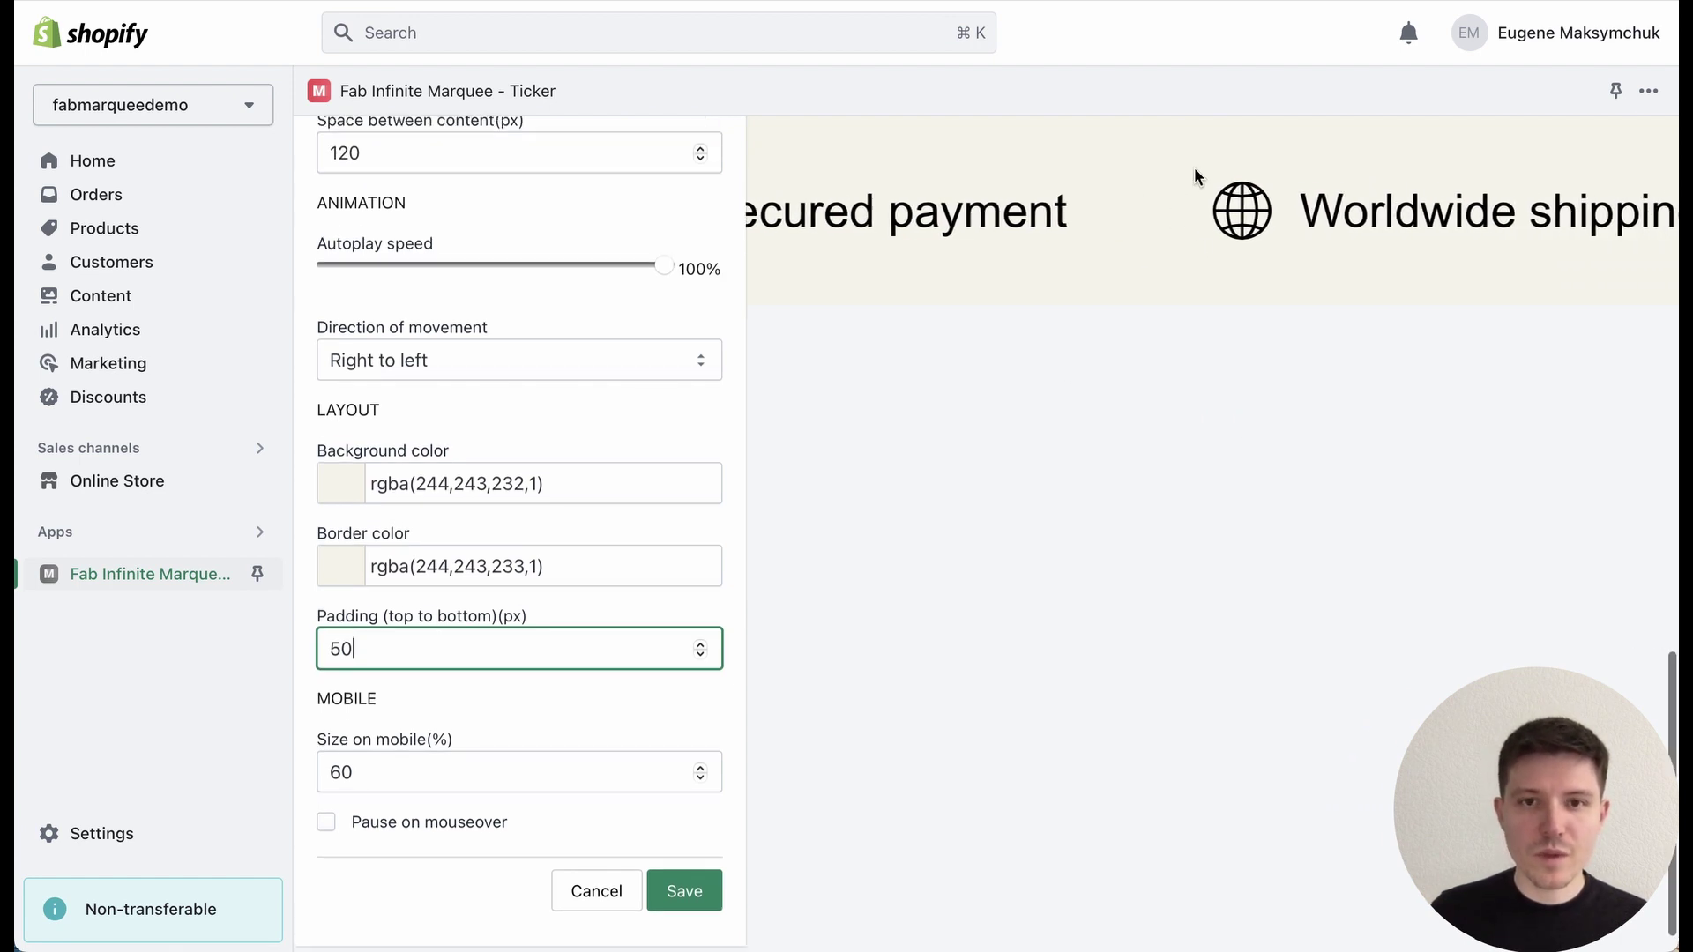
{"action": "double_click", "coordinate": [534, 666]}
{"action": "type", "text": "160"}
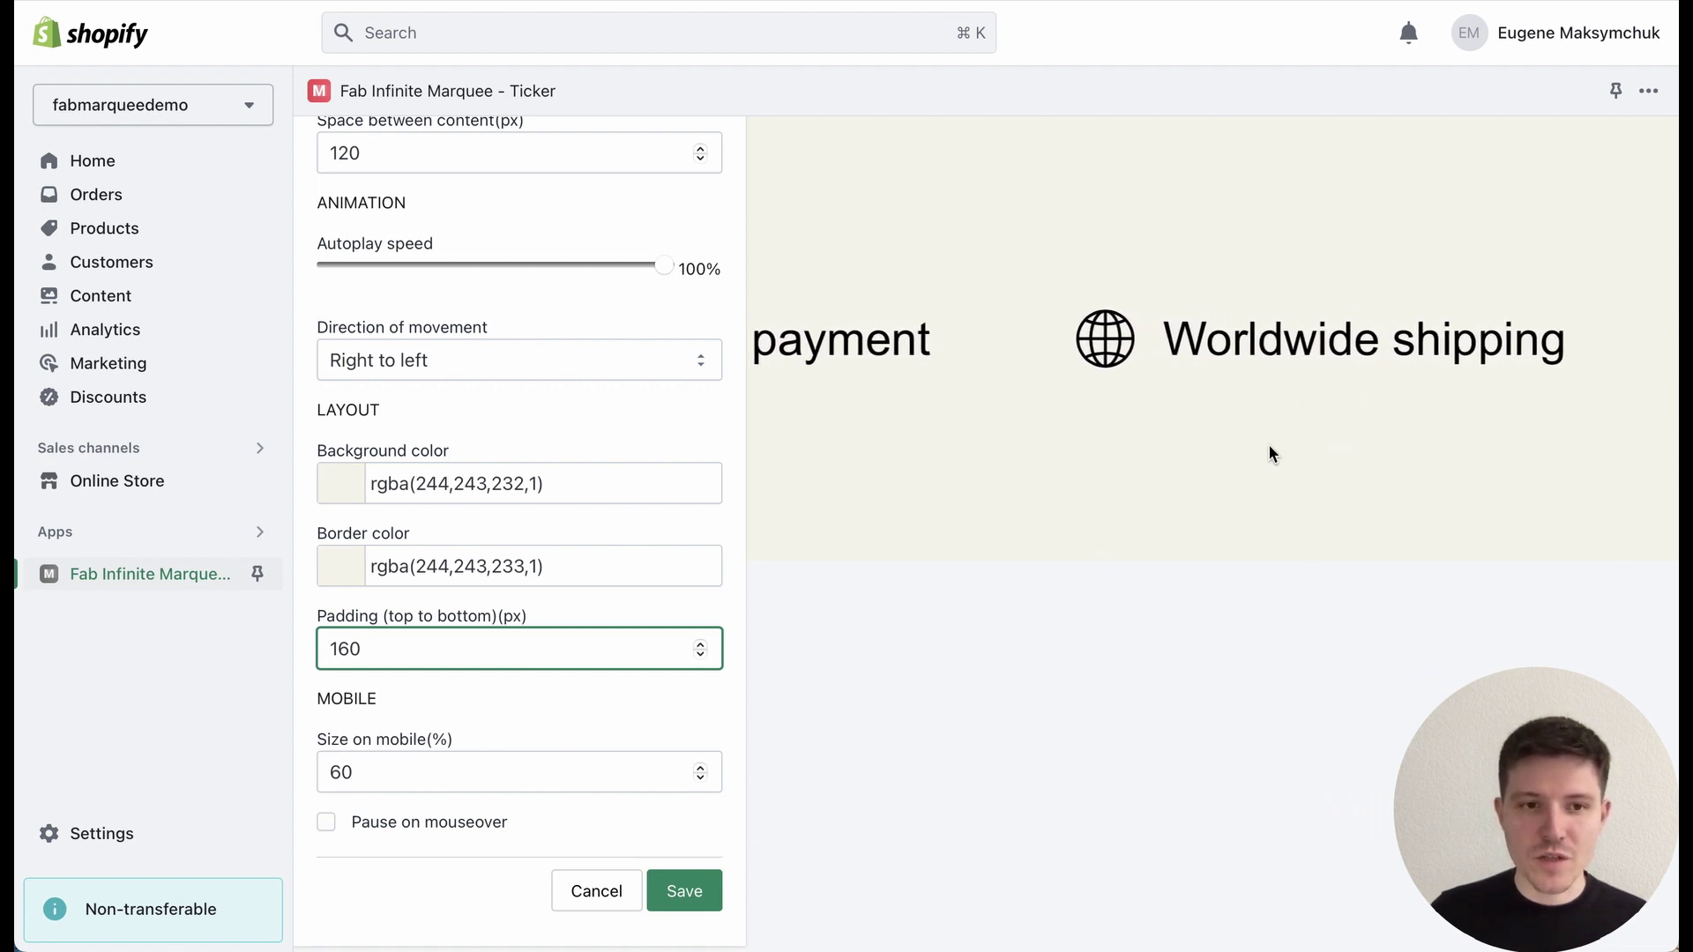
{"action": "left_click", "coordinate": [686, 599]}
{"action": "scroll", "coordinate": [367, 777], "scroll_direction": "down", "scroll_amount": 1}
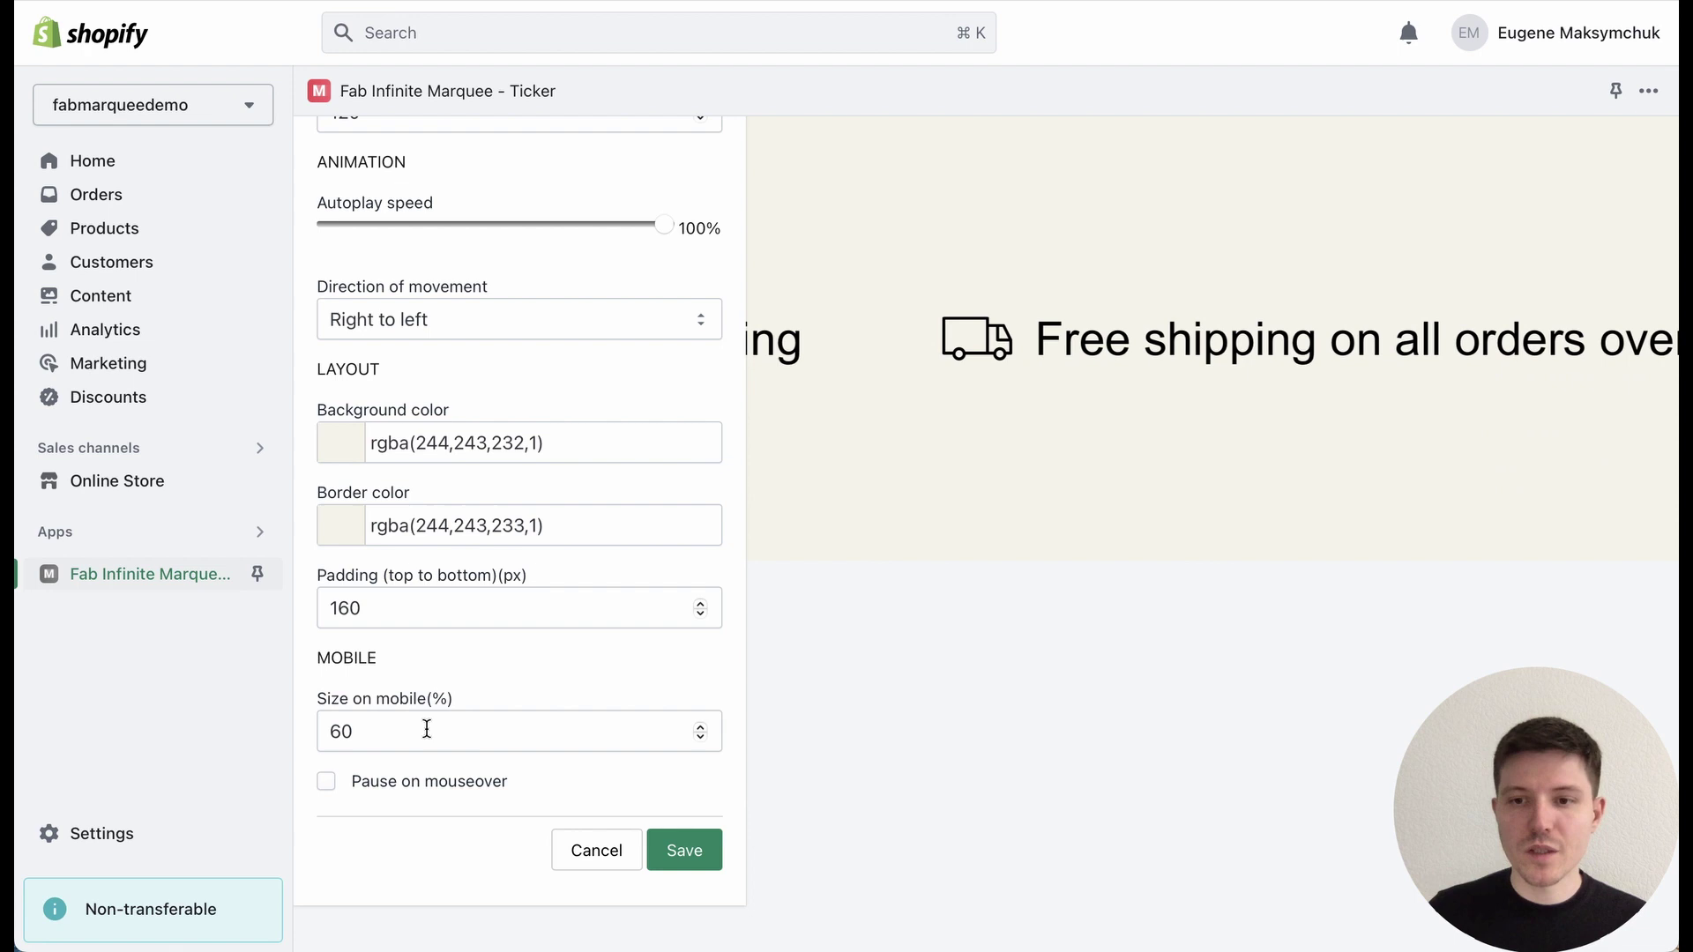
{"action": "left_click", "coordinate": [324, 782]}
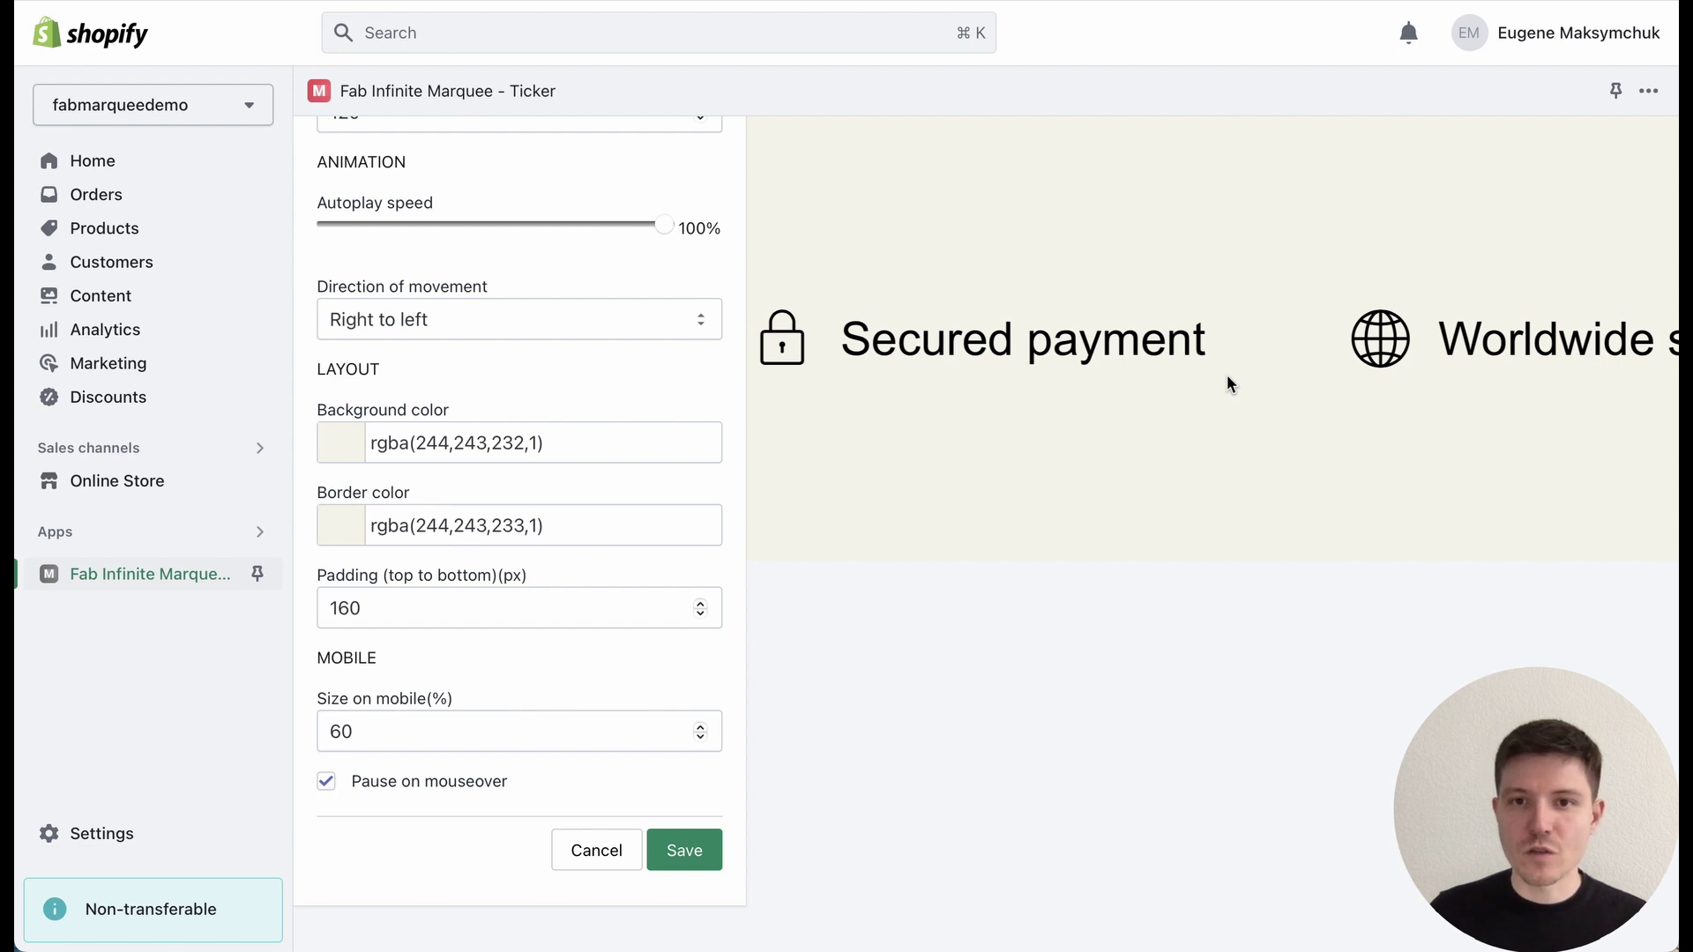
{"action": "left_click", "coordinate": [328, 779]}
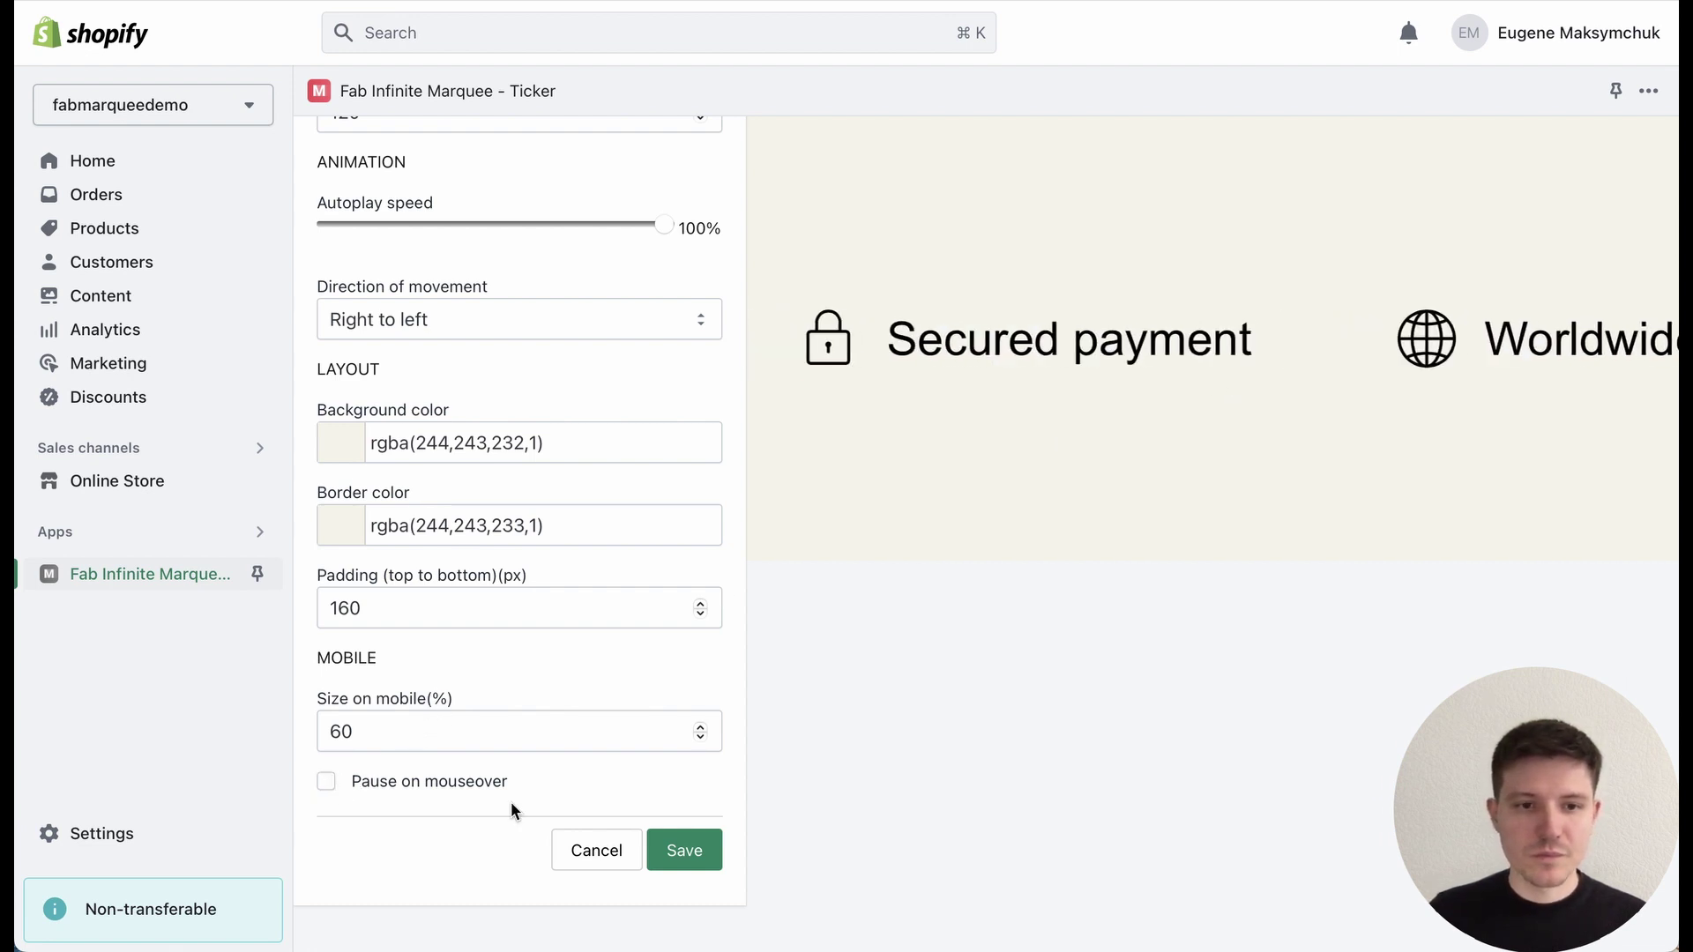
Save Demo 1's settings and select Demo 1 as the marquee on the Installation tab
{"action": "left_click", "coordinate": [684, 848]}
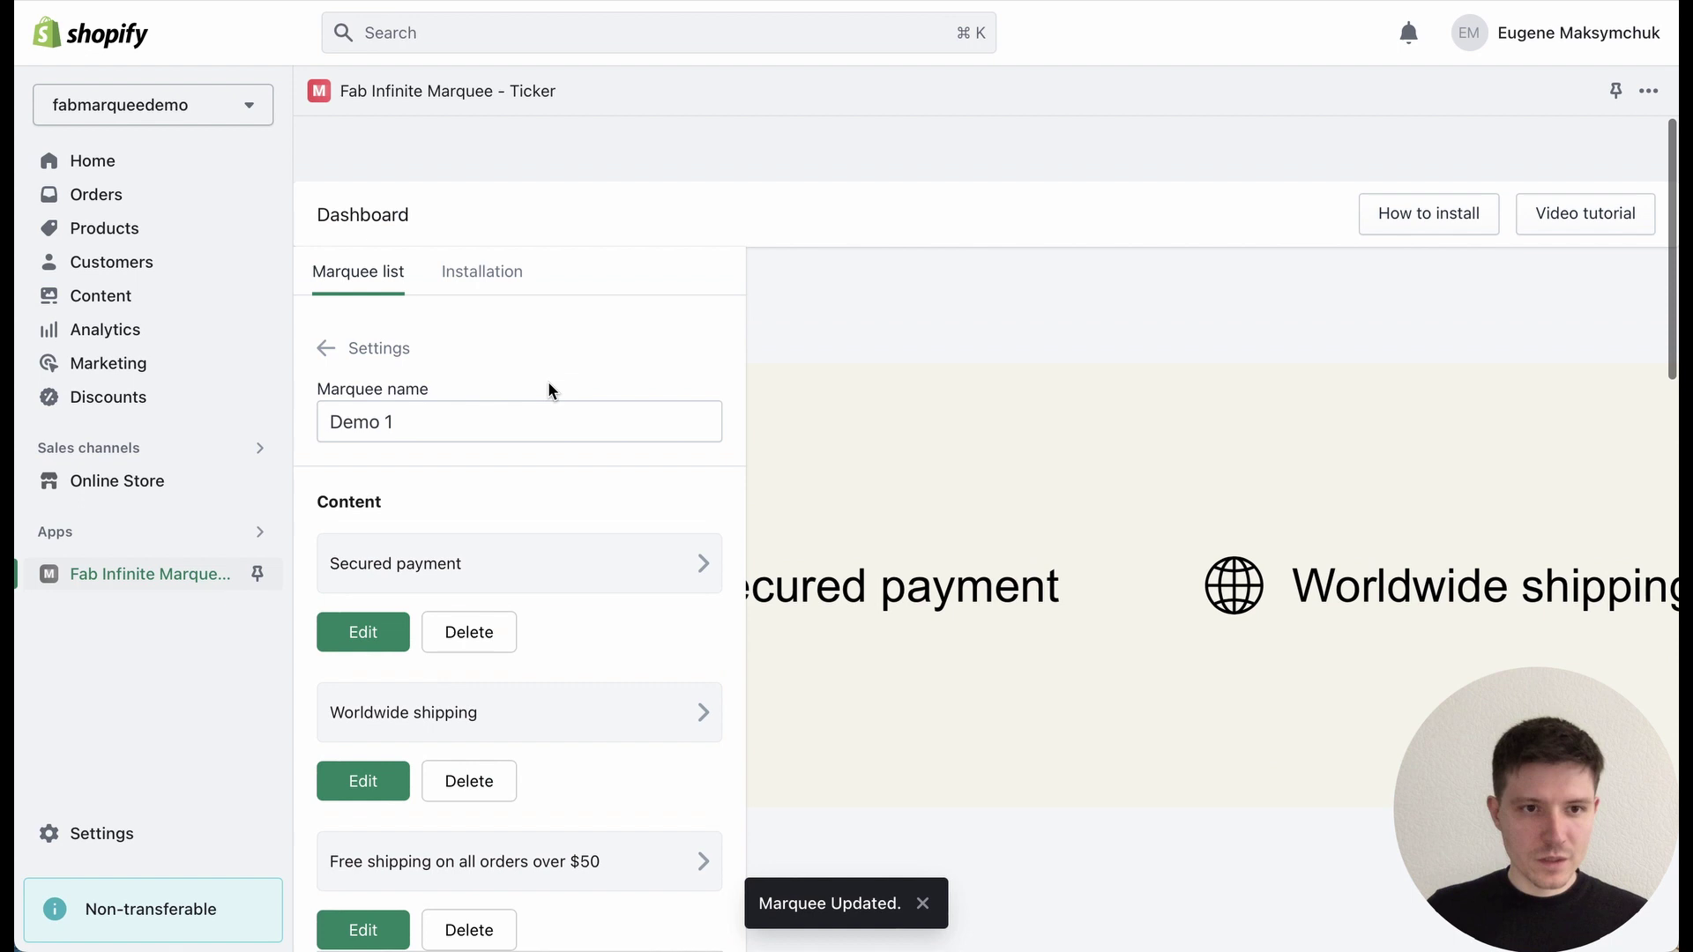
{"action": "scroll", "coordinate": [547, 381], "scroll_direction": "down", "scroll_amount": 2}
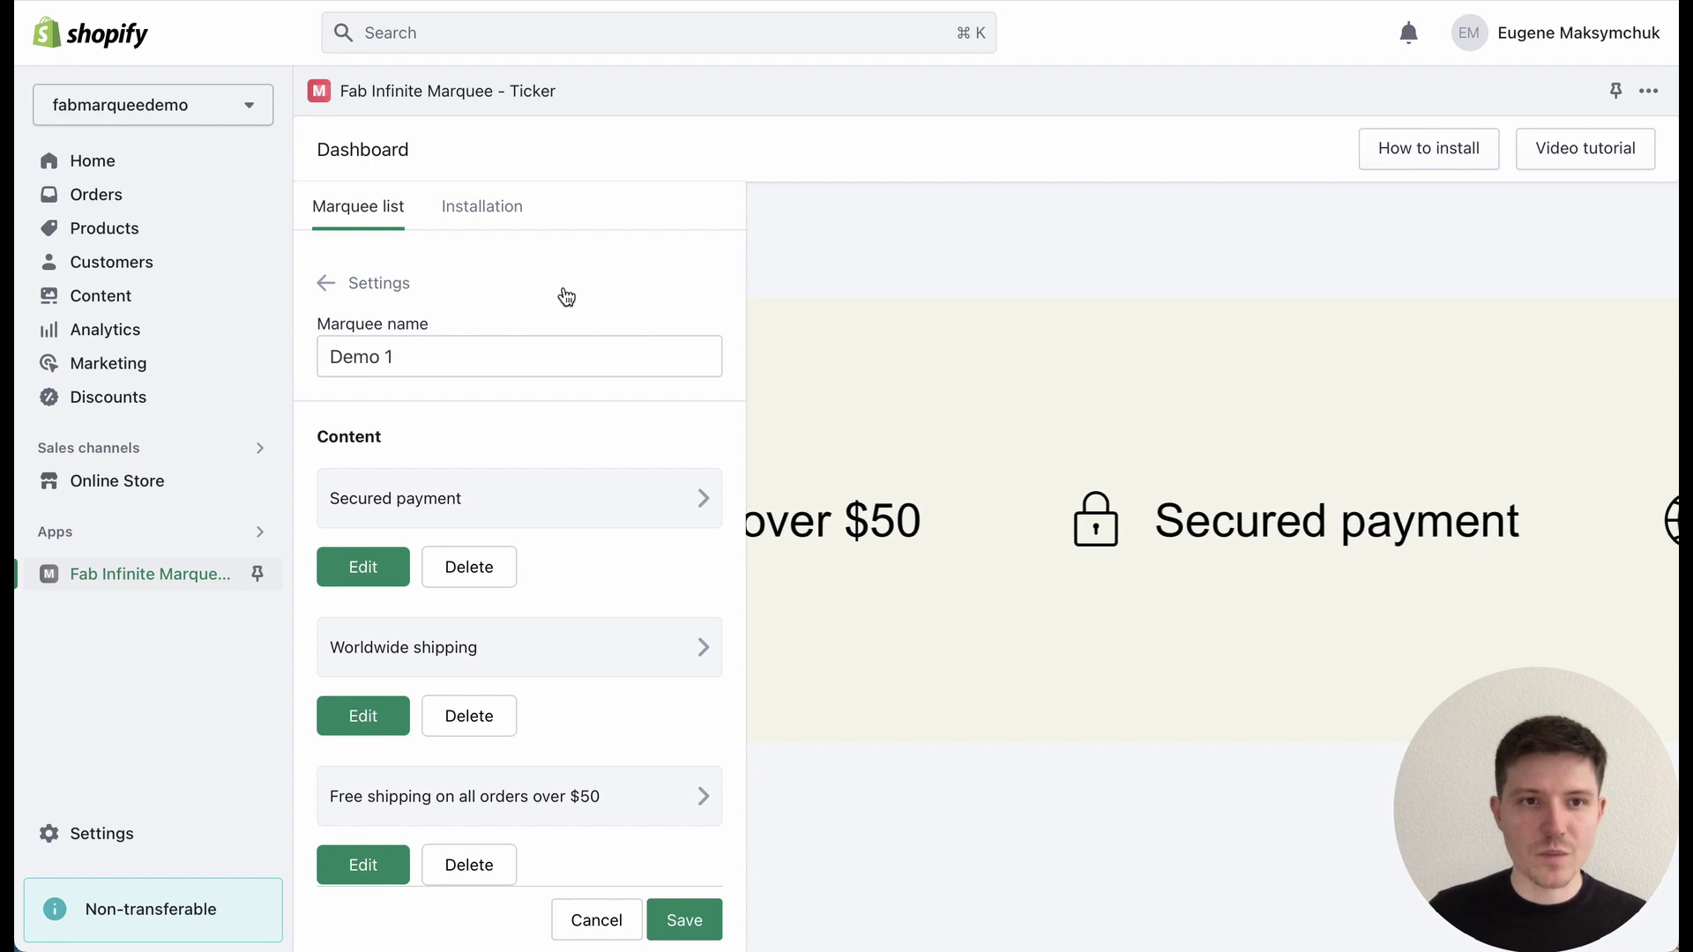
{"action": "left_click", "coordinate": [486, 216]}
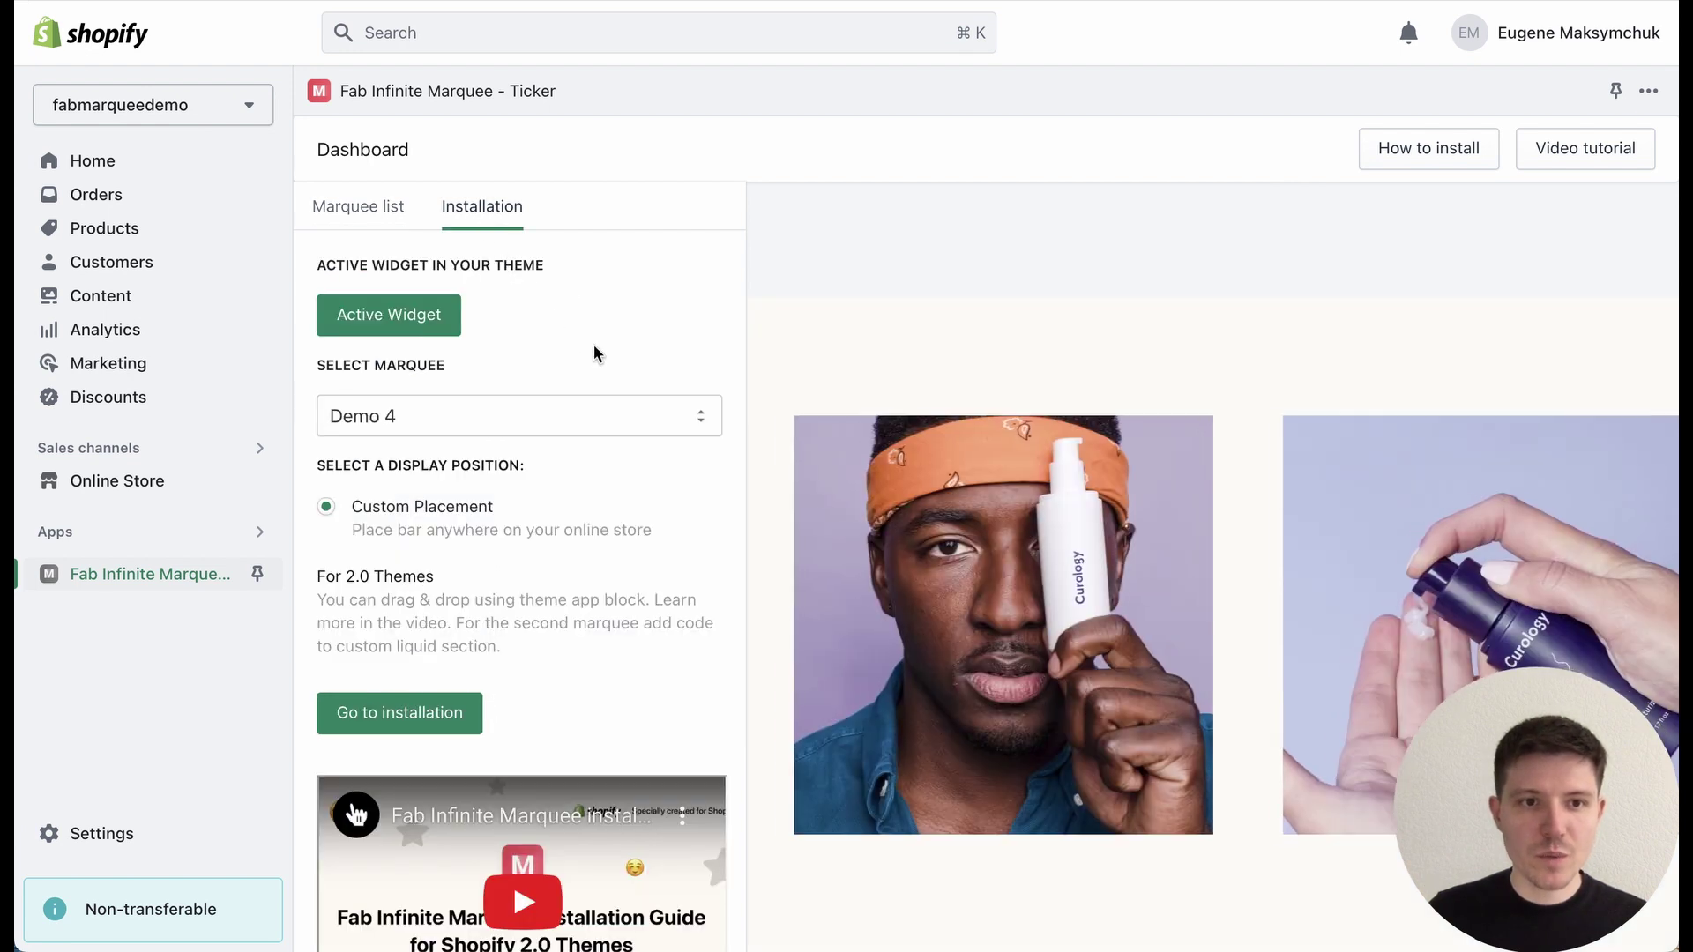
{"action": "scroll", "coordinate": [594, 350], "scroll_direction": "down", "scroll_amount": 2}
{"action": "left_click", "coordinate": [501, 310]}
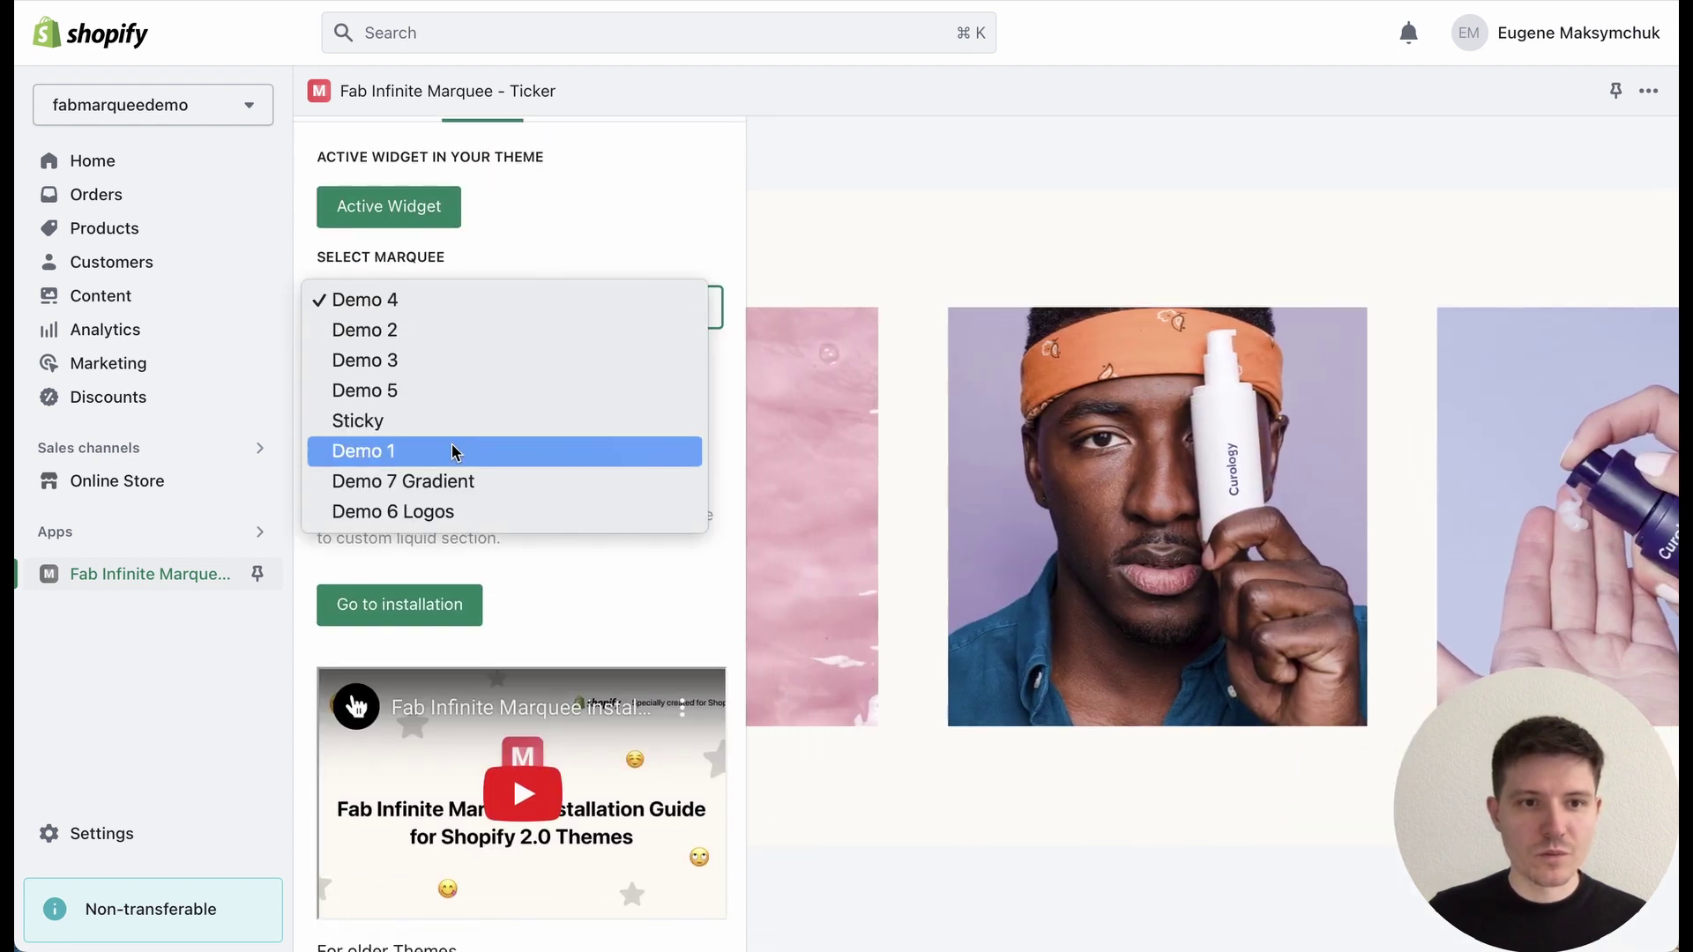
{"action": "left_click", "coordinate": [453, 451]}
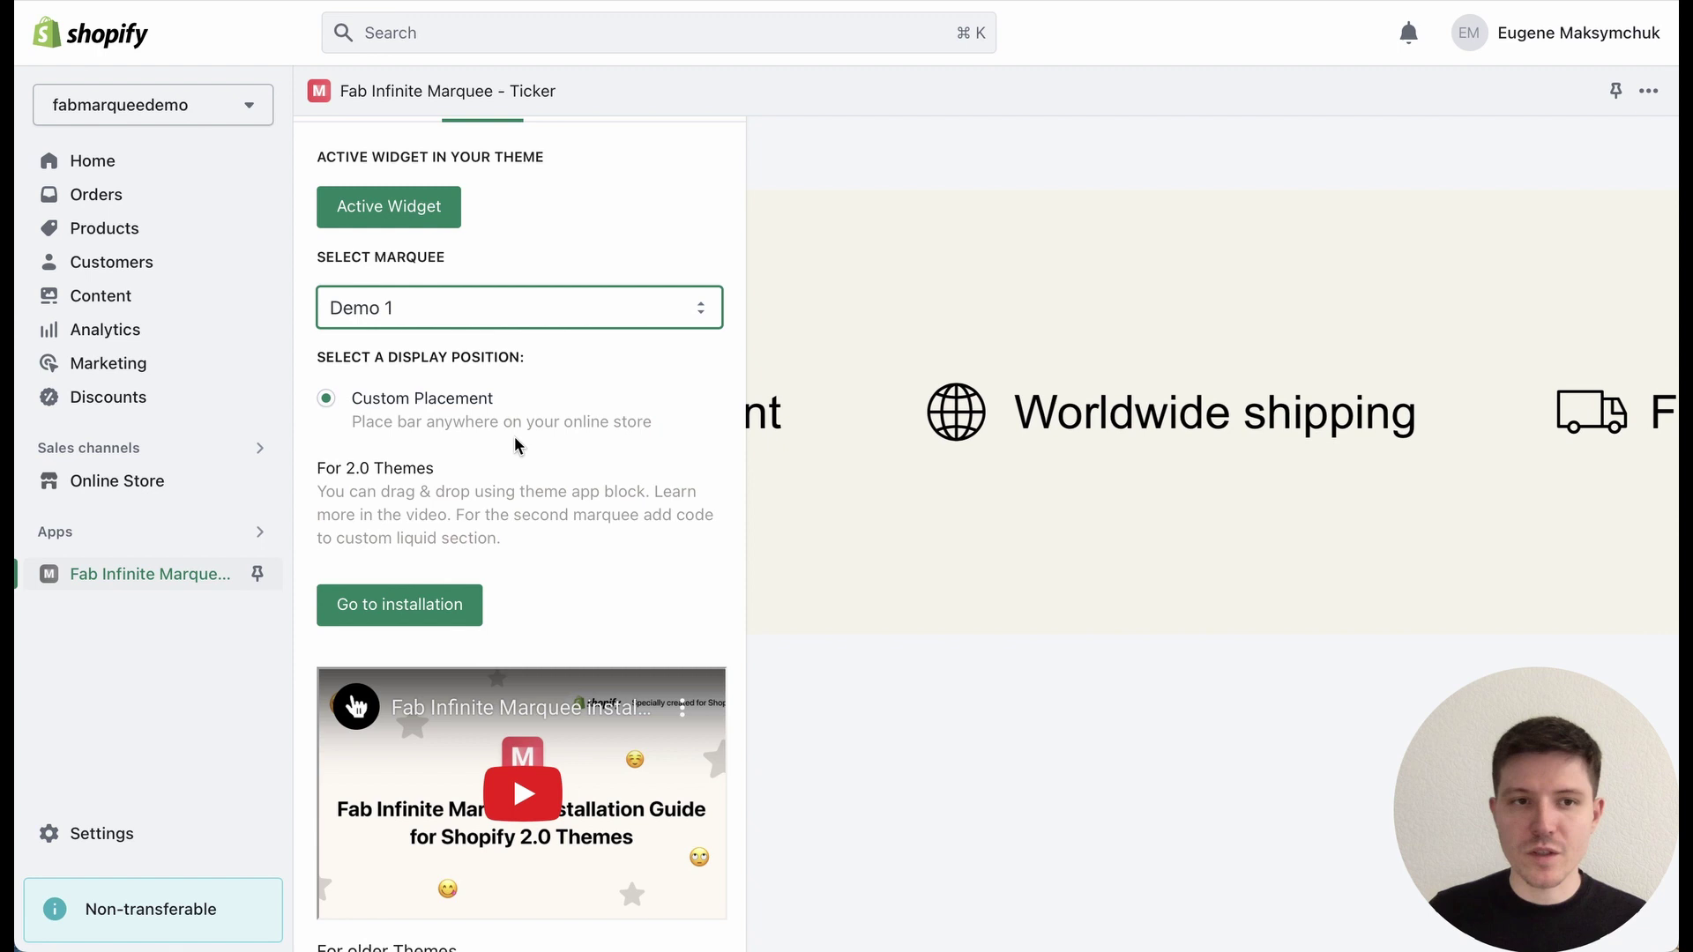
{"action": "scroll", "coordinate": [600, 449], "scroll_direction": "down", "scroll_amount": 7}
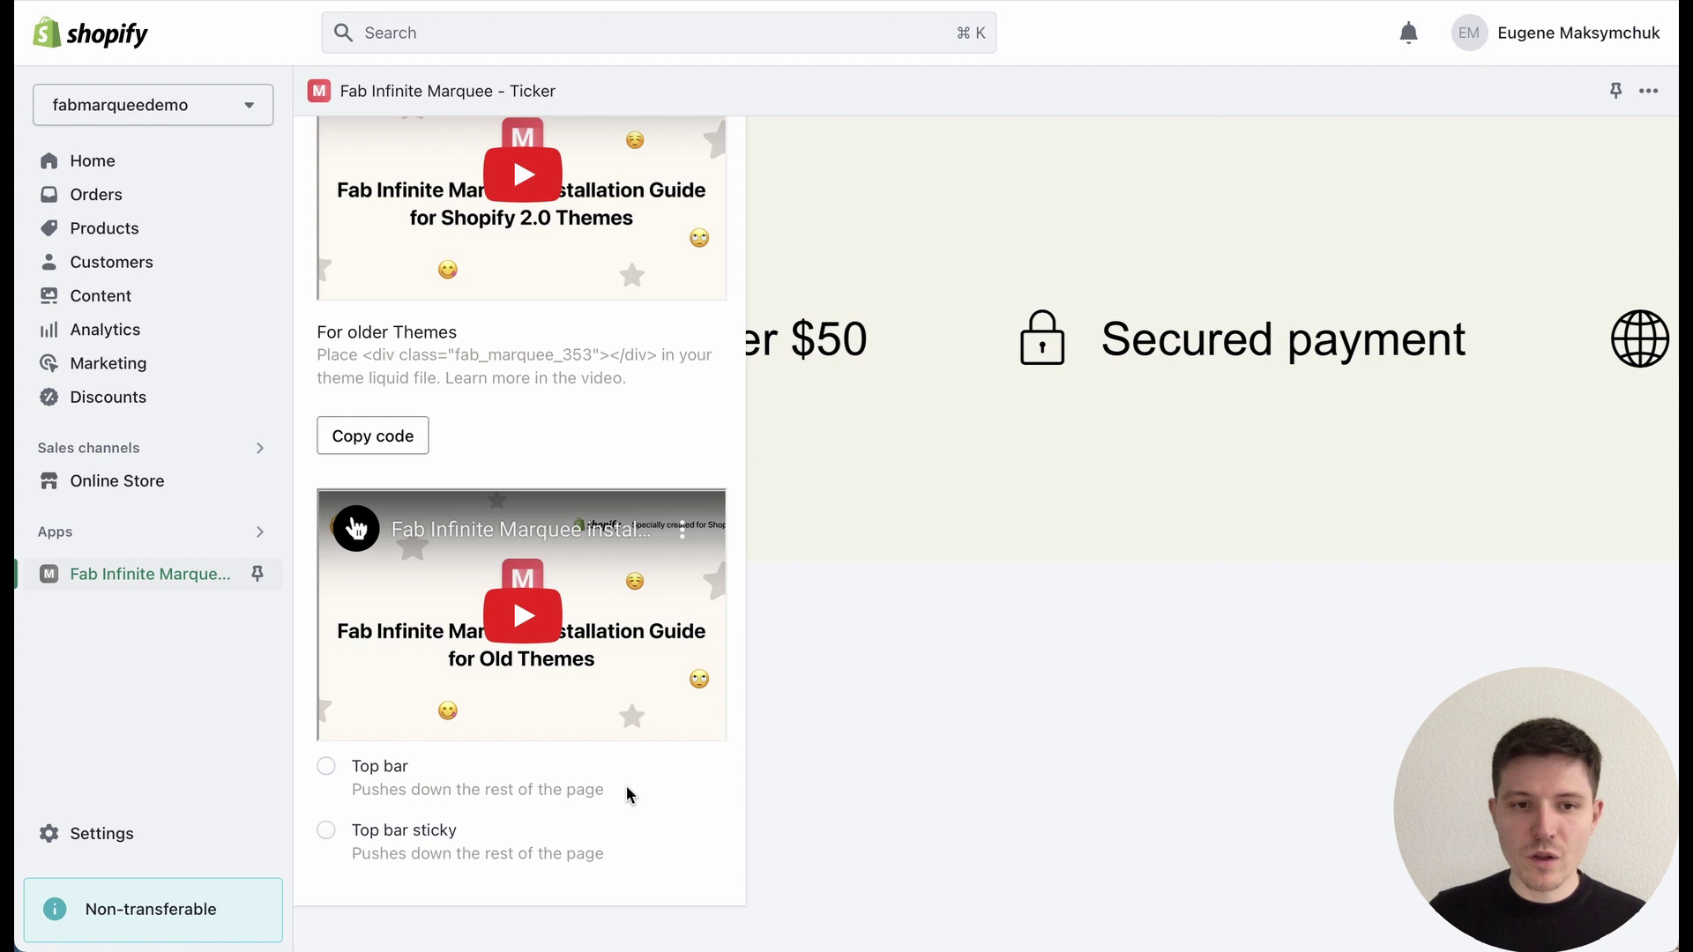
{"action": "scroll", "coordinate": [603, 670], "scroll_direction": "up", "scroll_amount": 4}
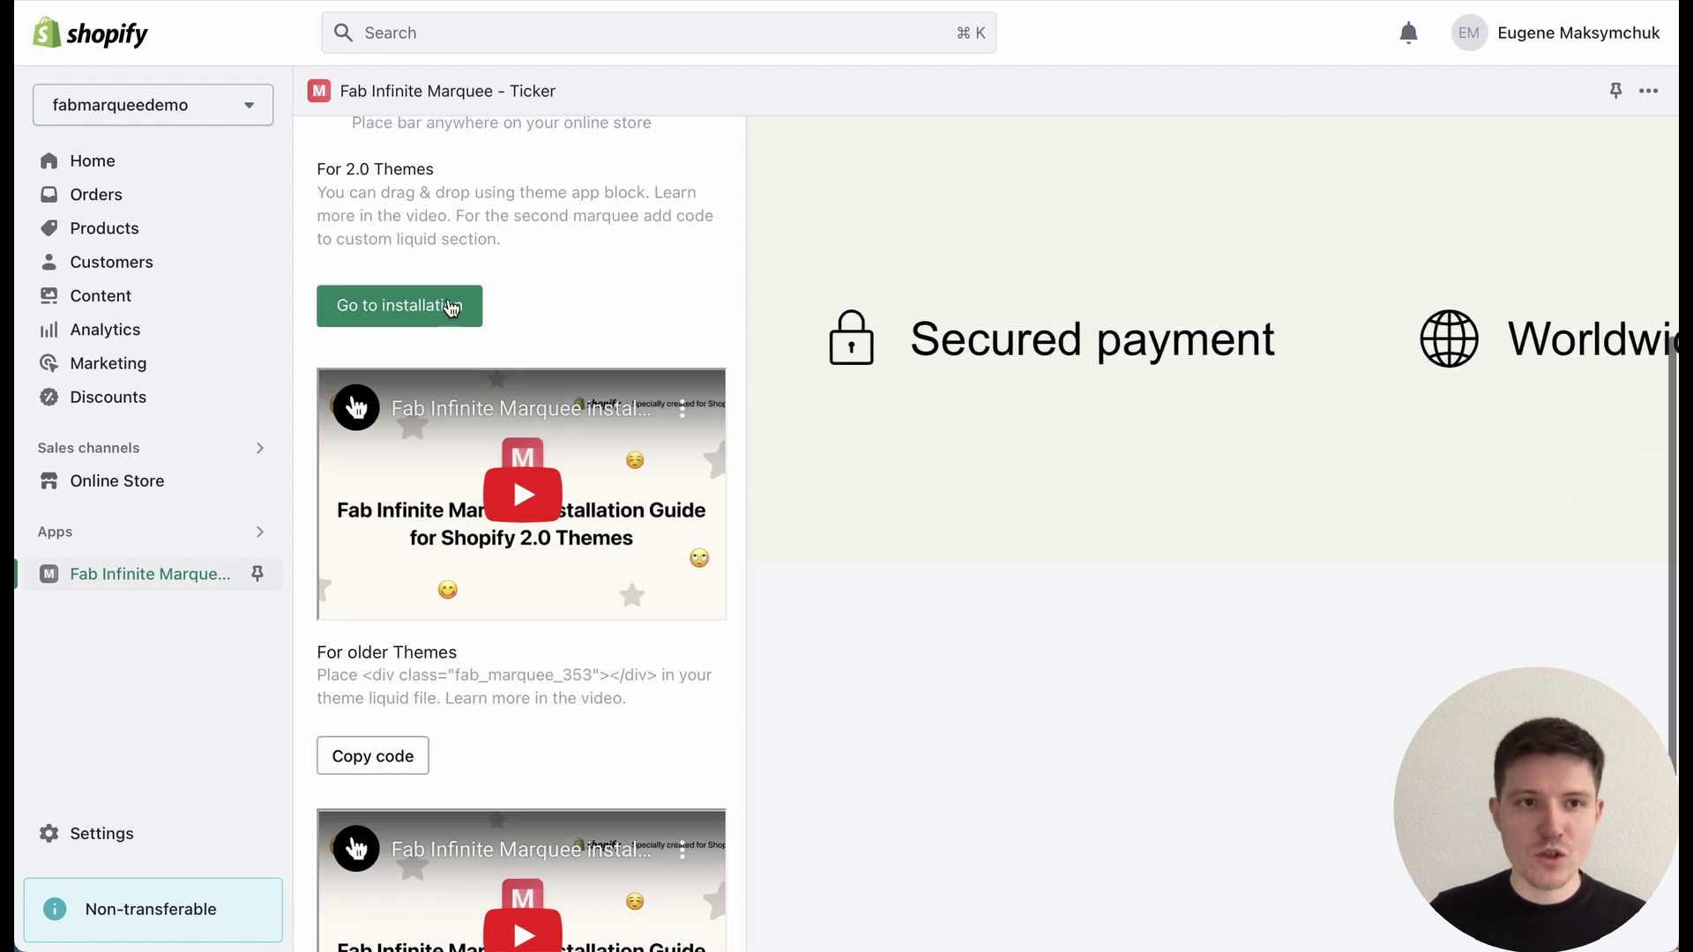
{"action": "scroll", "coordinate": [415, 260], "scroll_direction": "up", "scroll_amount": 2}
{"action": "scroll", "coordinate": [617, 573], "scroll_direction": "down", "scroll_amount": 2}
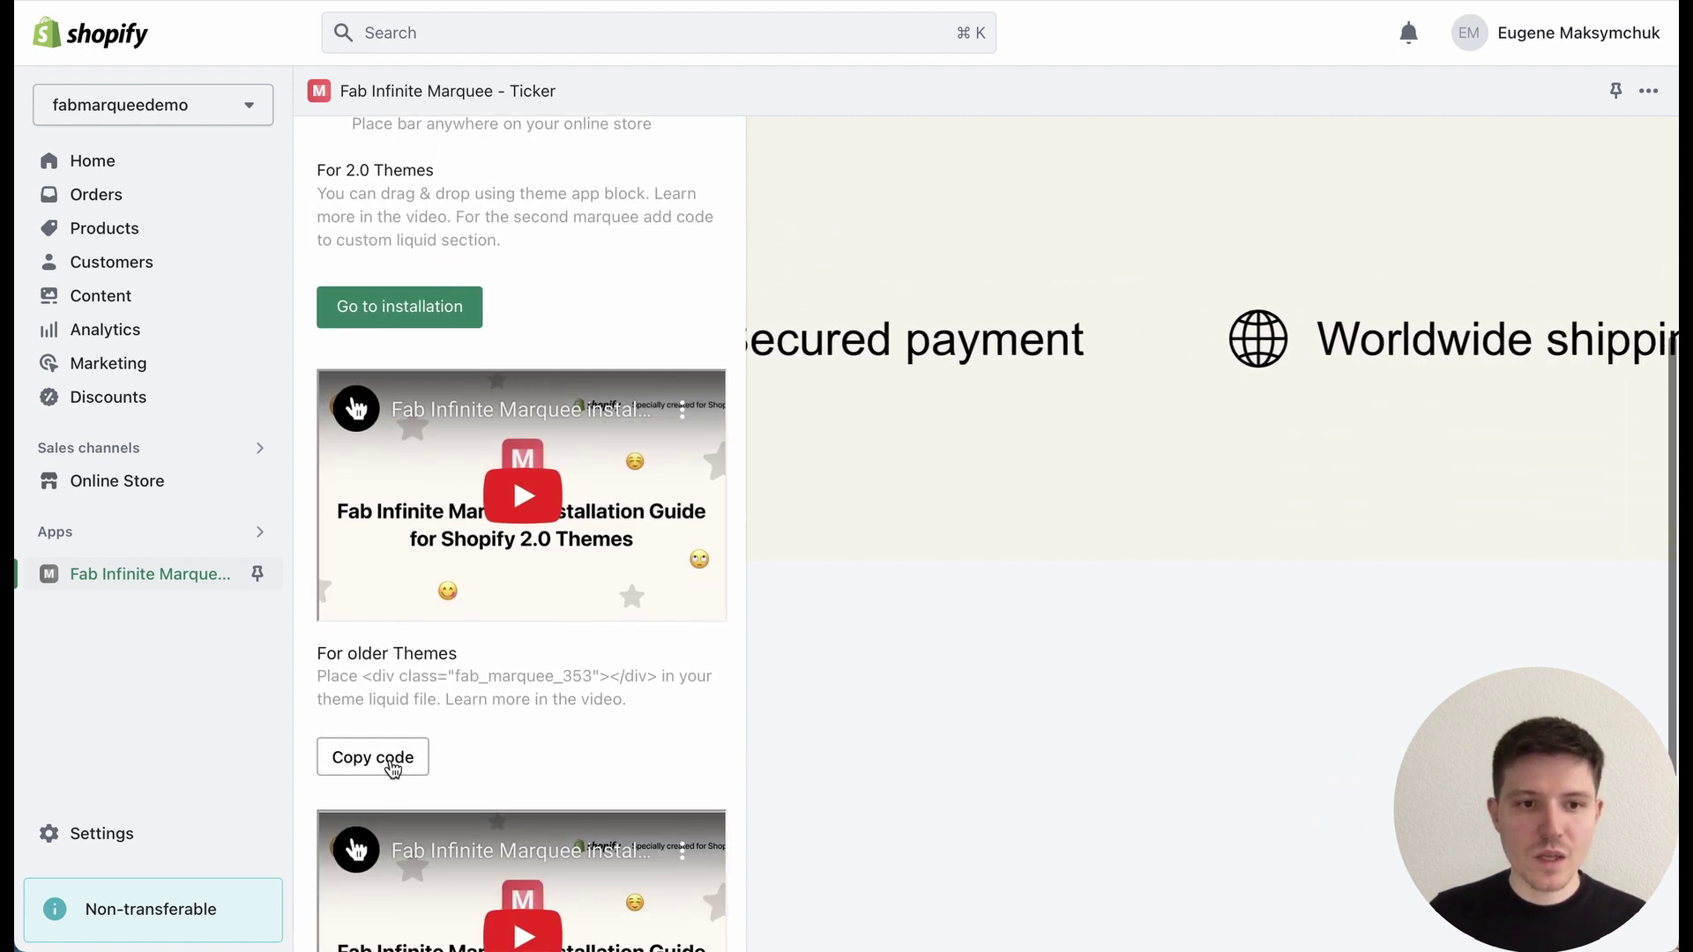
{"action": "scroll", "coordinate": [510, 723], "scroll_direction": "up", "scroll_amount": 5}
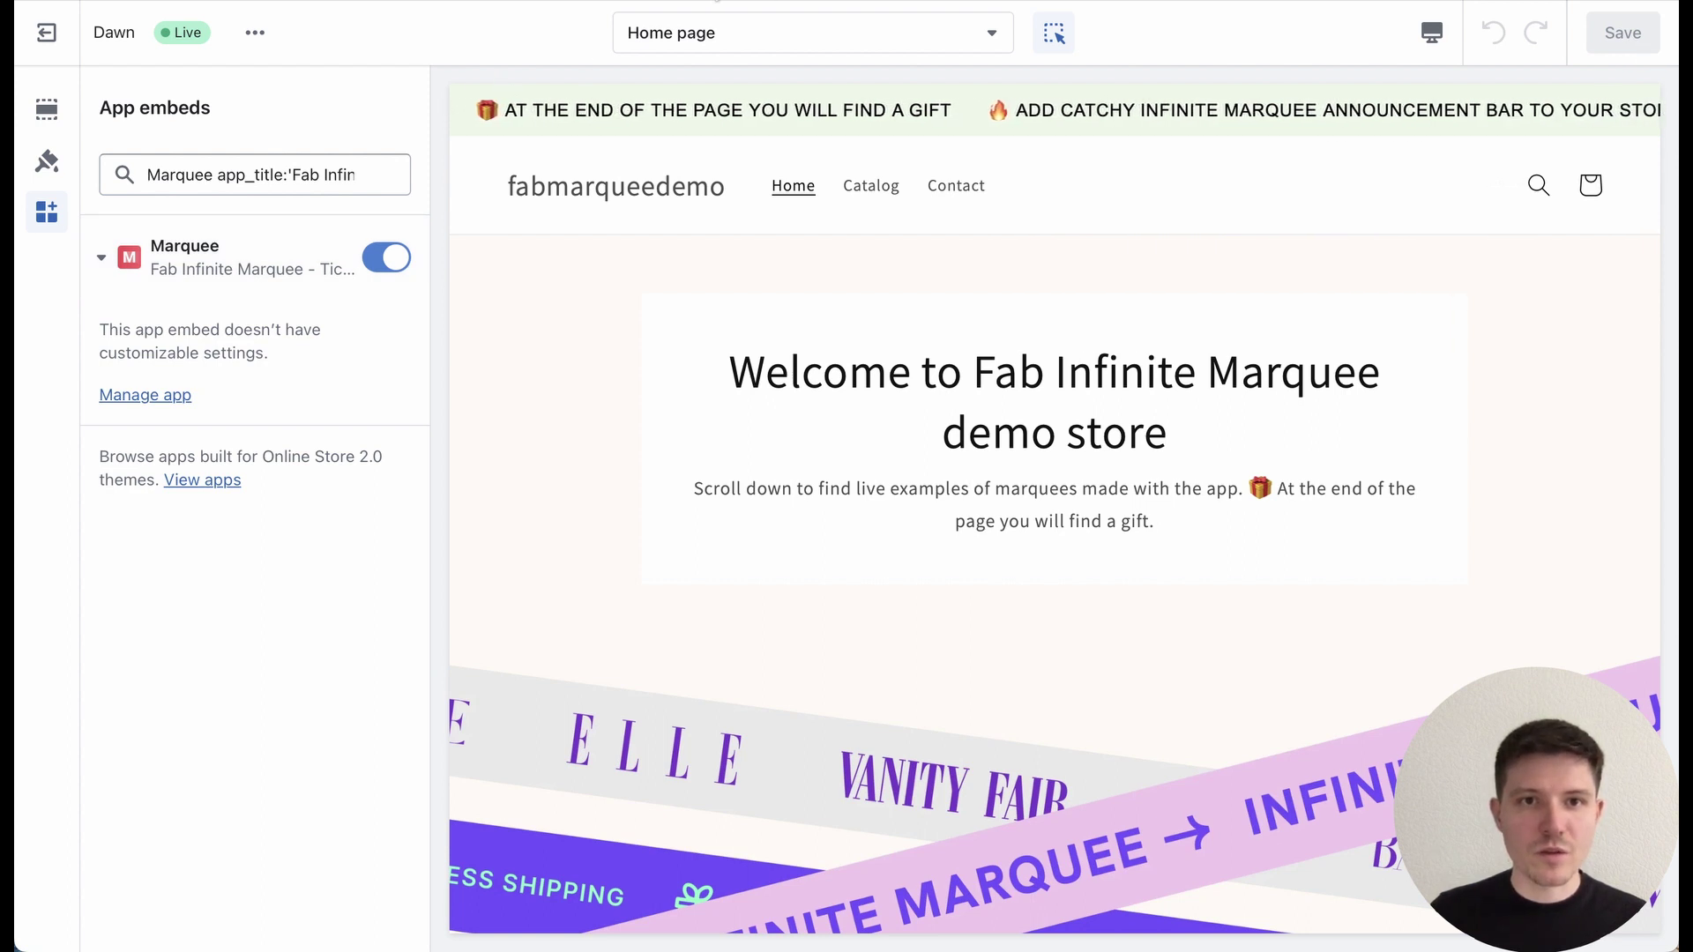
Back on the Installation page, copy Demo 1's embed code for older themes
{"action": "left_click", "coordinate": [732, 1]}
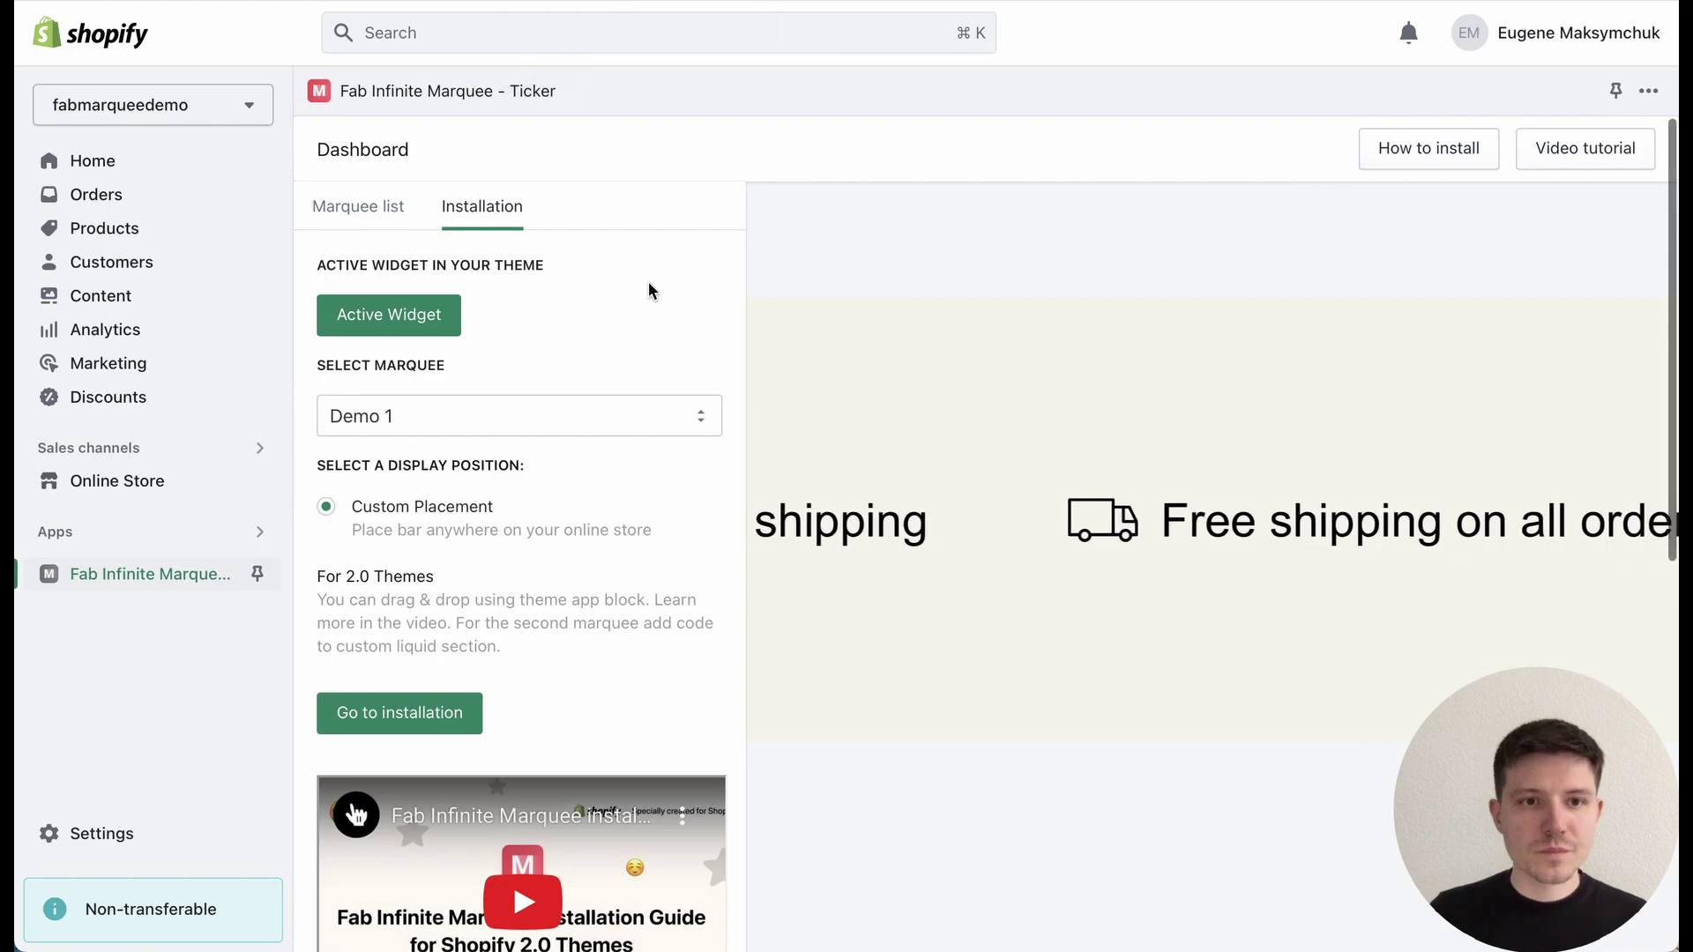
{"action": "scroll", "coordinate": [671, 340], "scroll_direction": "down", "scroll_amount": 6}
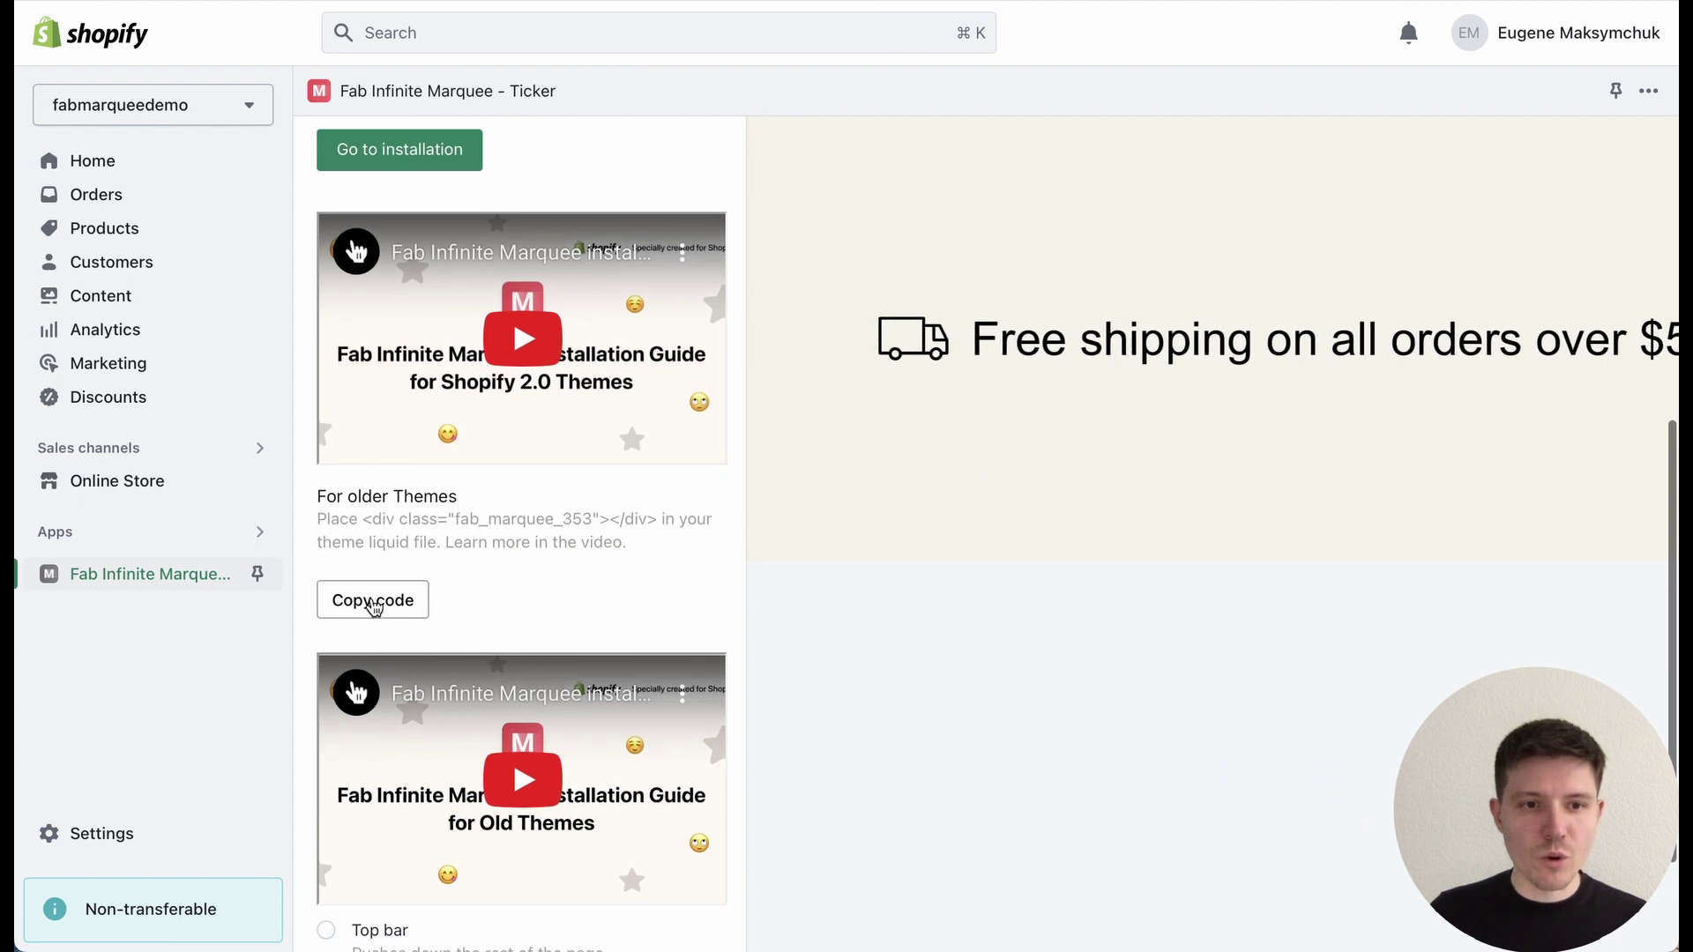
{"action": "left_click", "coordinate": [393, 607]}
{"action": "scroll", "coordinate": [573, 573], "scroll_direction": "up", "scroll_amount": 4}
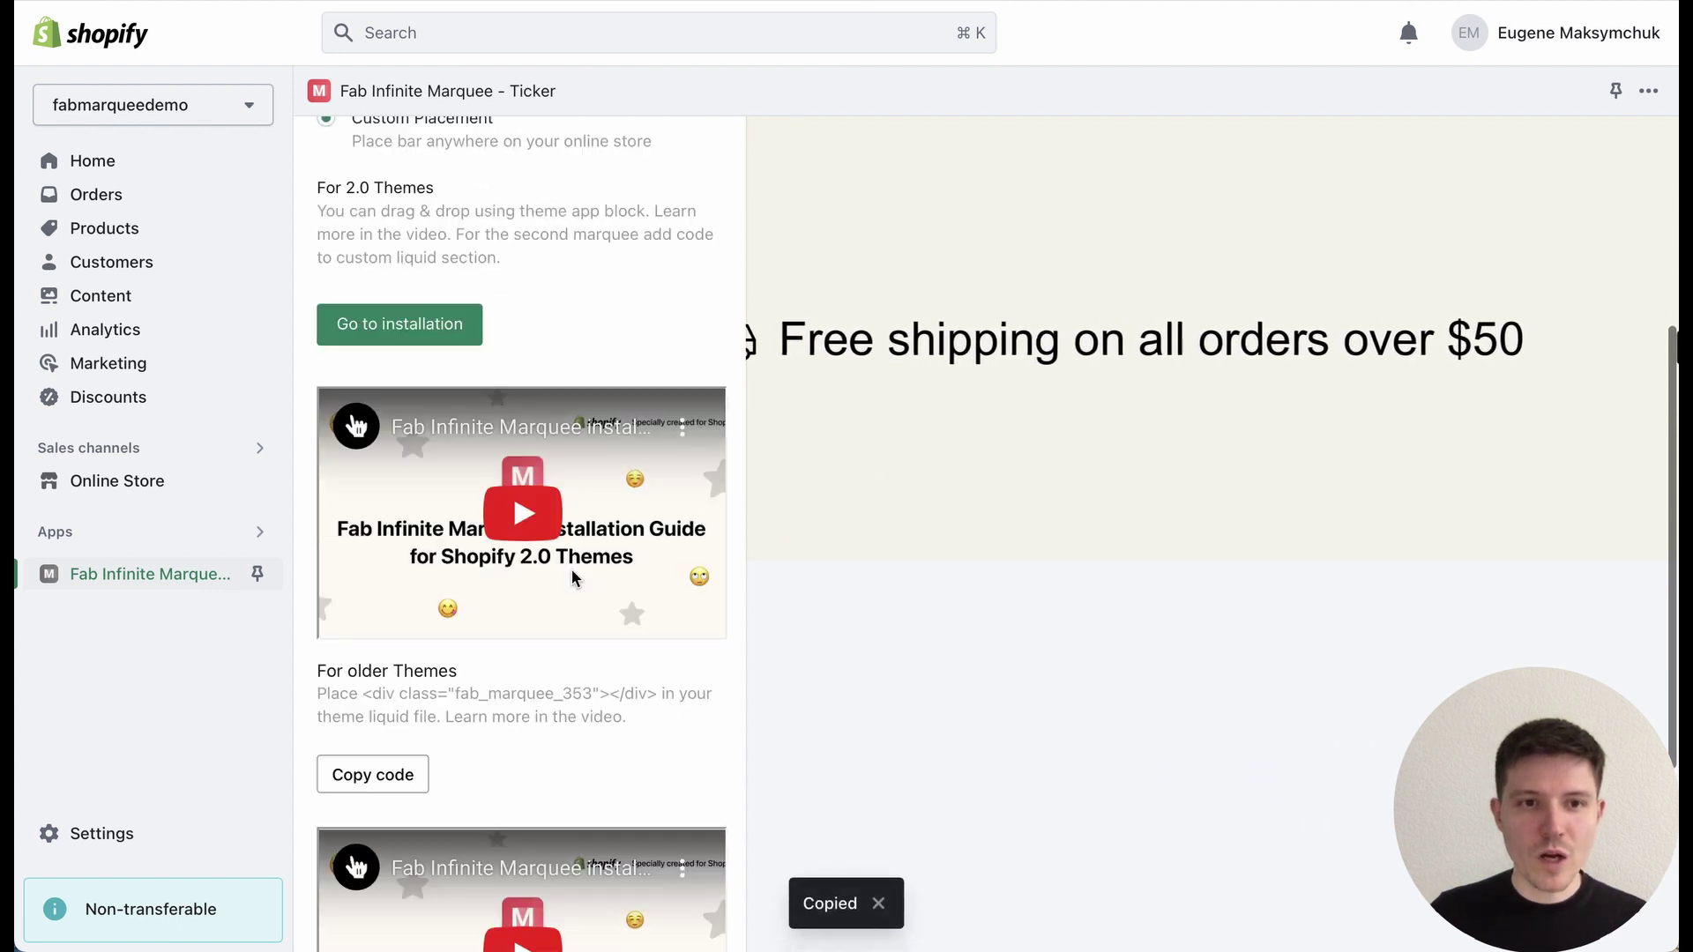
{"action": "scroll", "coordinate": [643, 499], "scroll_direction": "up", "scroll_amount": 1}
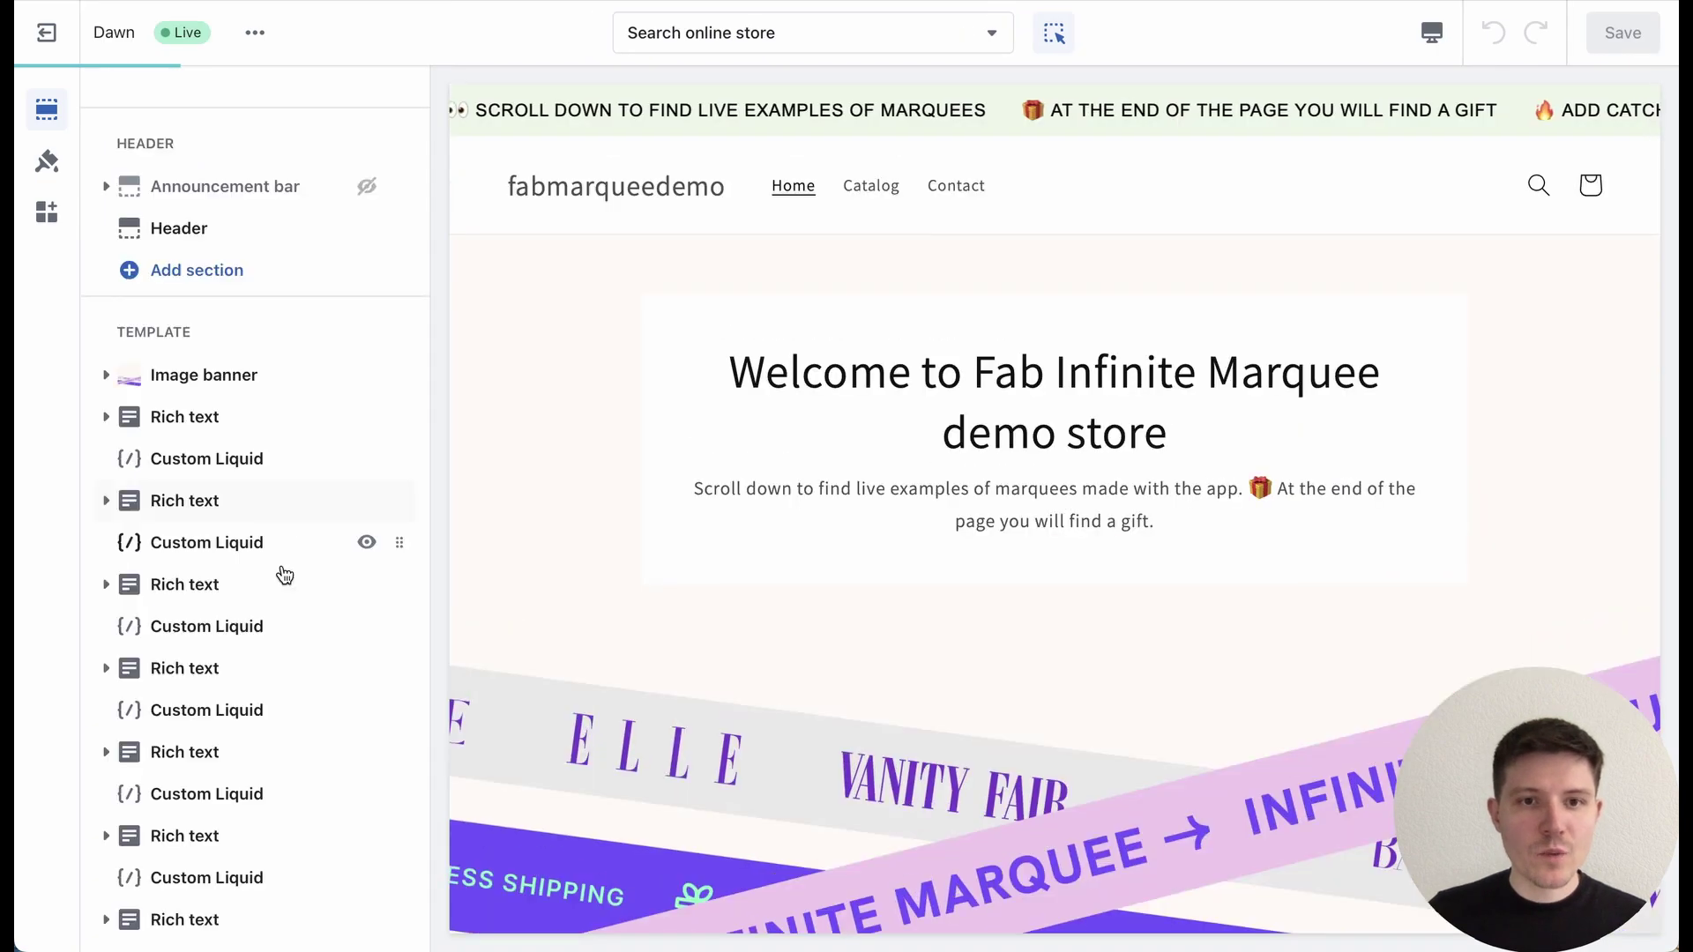
Add a Custom Liquid section after the Image banner in the home page template
{"action": "scroll", "coordinate": [332, 561], "scroll_direction": "down", "scroll_amount": 10}
{"action": "scroll", "coordinate": [331, 561], "scroll_direction": "down", "scroll_amount": 7}
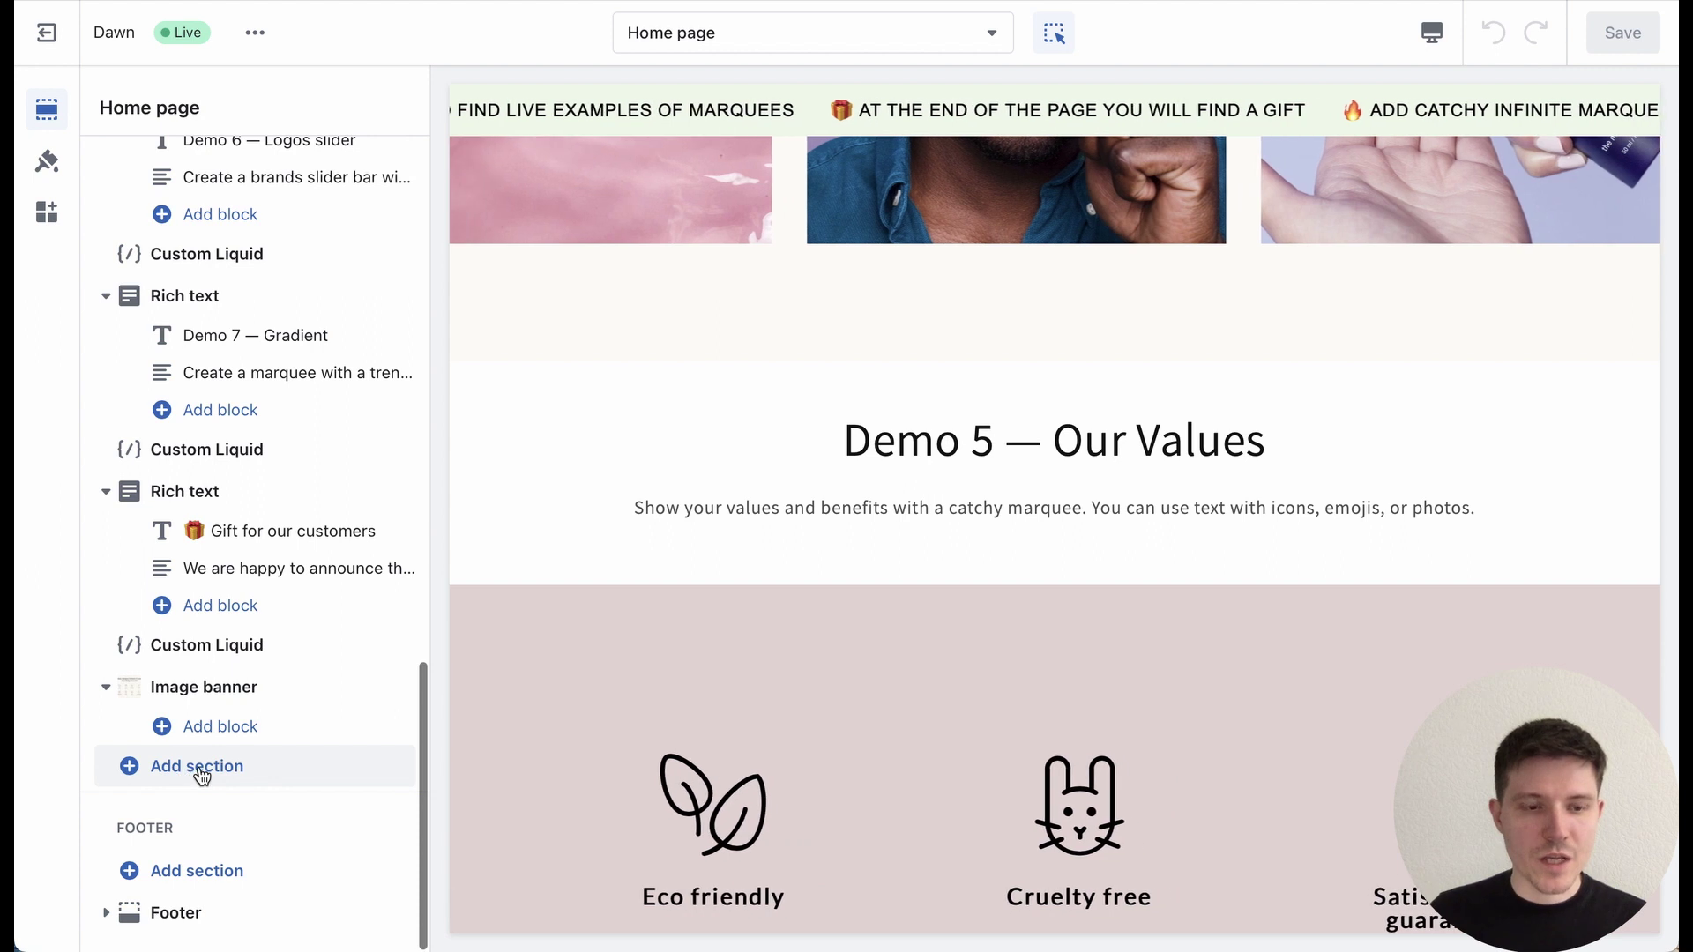
{"action": "left_click", "coordinate": [185, 772]}
{"action": "left_click", "coordinate": [515, 845]}
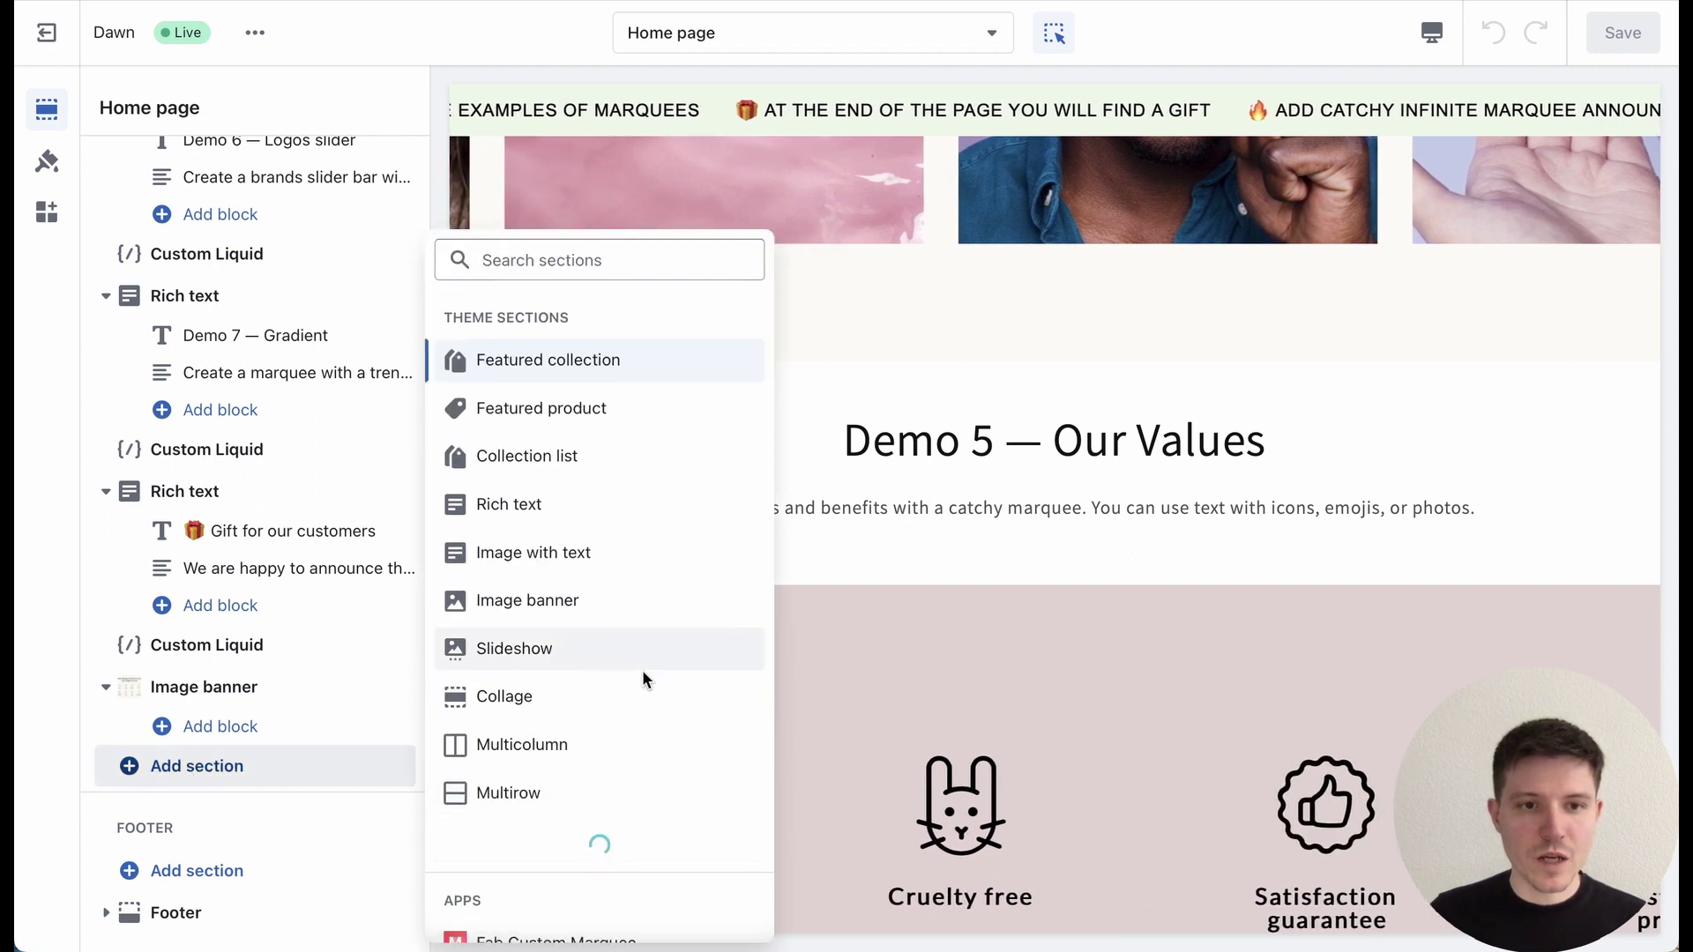
{"action": "scroll", "coordinate": [638, 673], "scroll_direction": "down", "scroll_amount": 2}
{"action": "scroll", "coordinate": [631, 697], "scroll_direction": "down", "scroll_amount": 3}
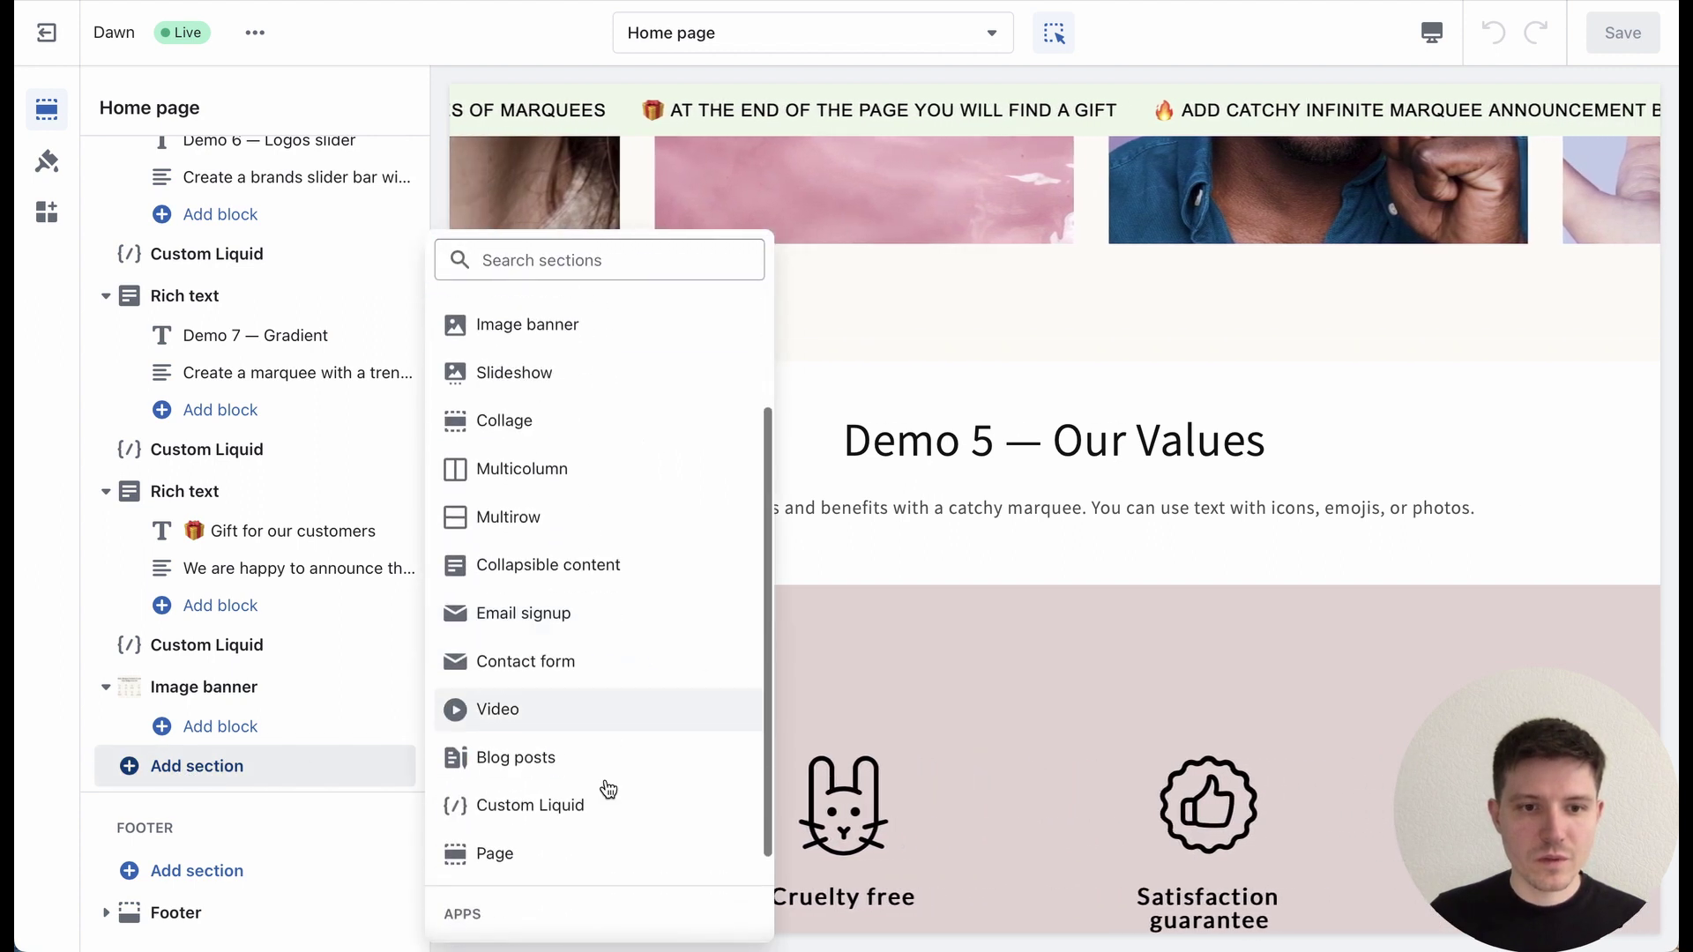
{"action": "left_click", "coordinate": [529, 805]}
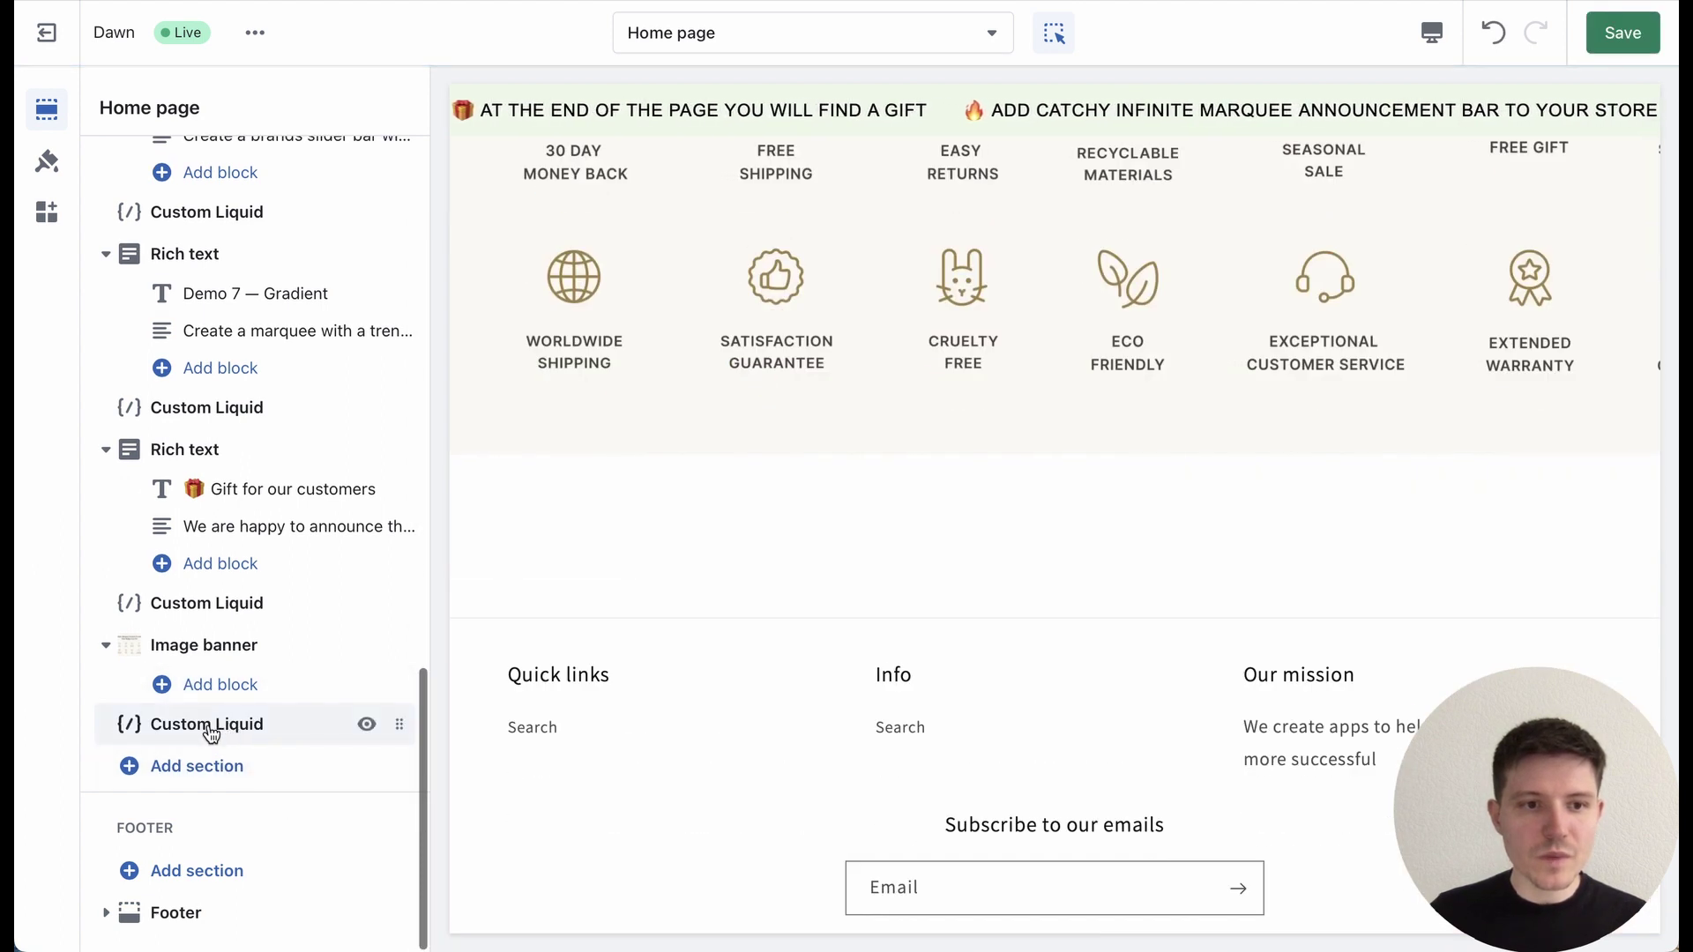
Paste the marquee's div code into the Custom Liquid box and save the home page
{"action": "left_click", "coordinate": [222, 727]}
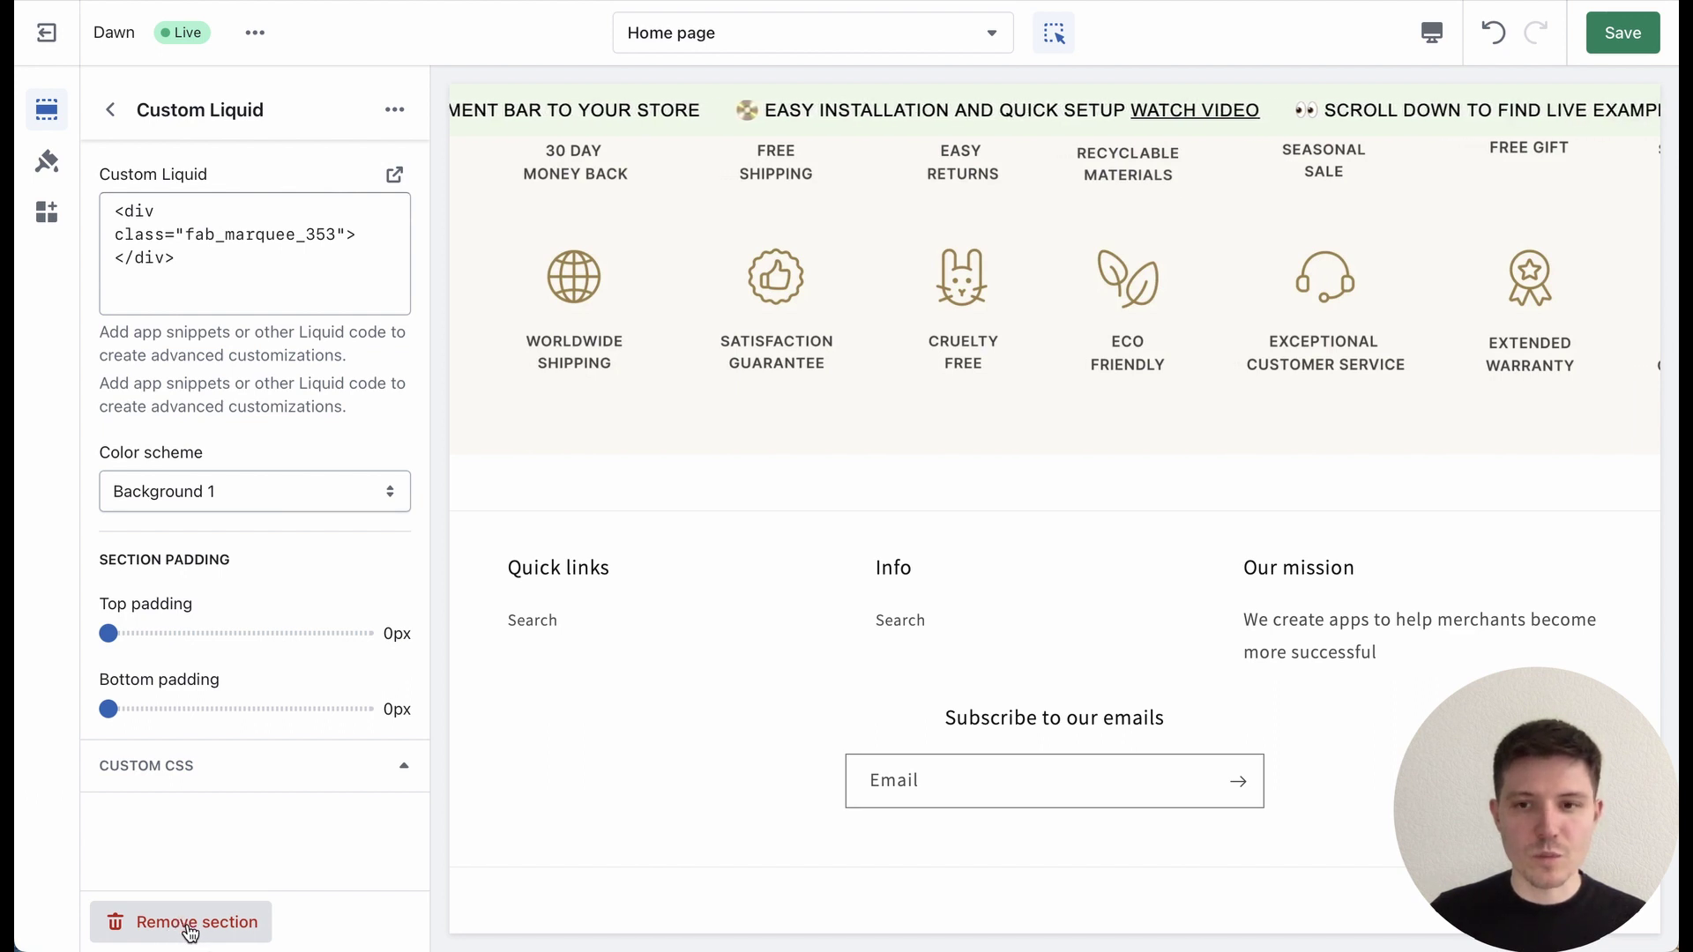
{"action": "left_click", "coordinate": [1627, 40]}
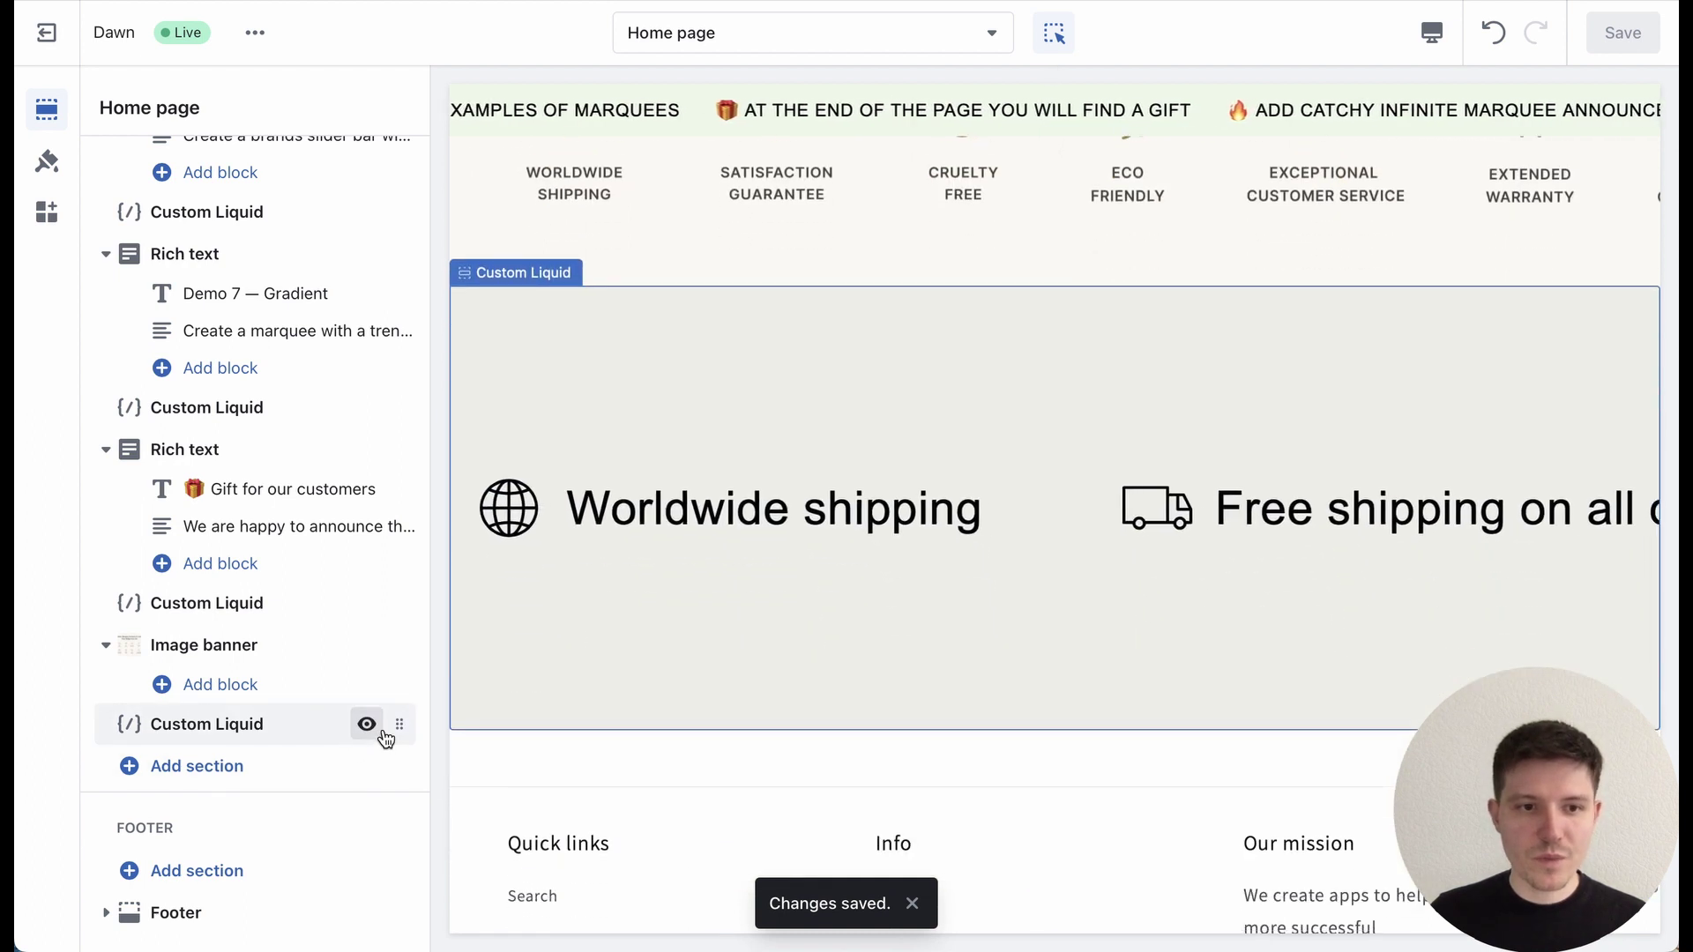
Drag the Custom Liquid section to the top of the template and save
{"action": "left_click_drag", "start_coordinate": [393, 726], "coordinate": [203, 401]}
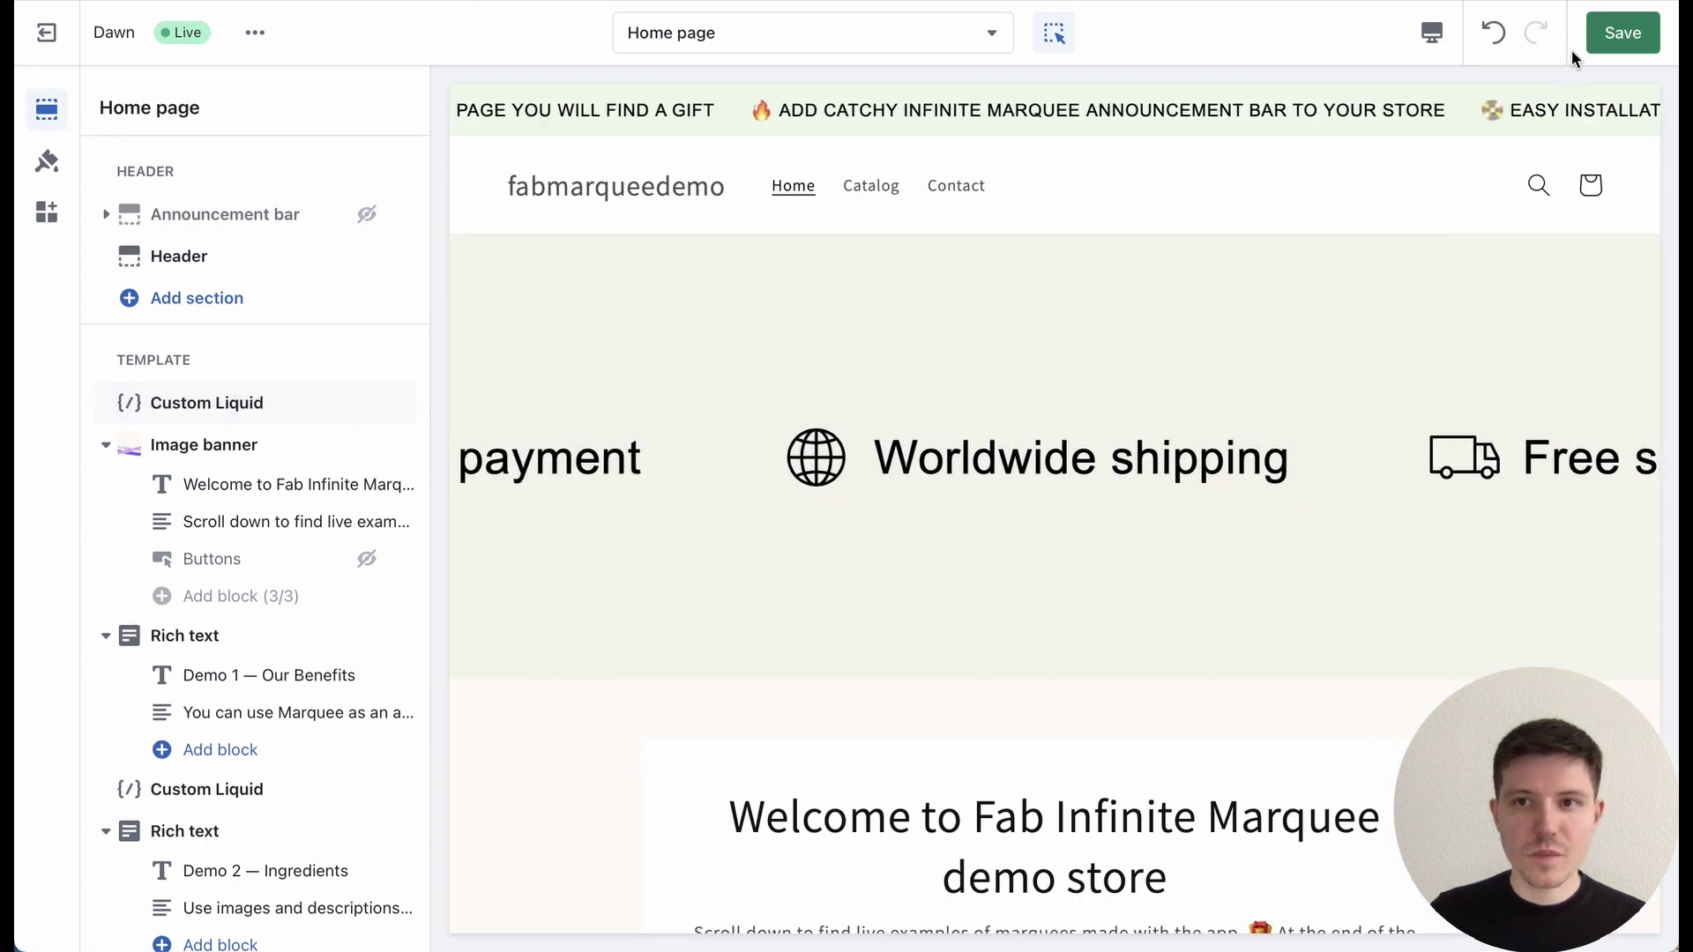
{"action": "left_click", "coordinate": [1609, 44]}
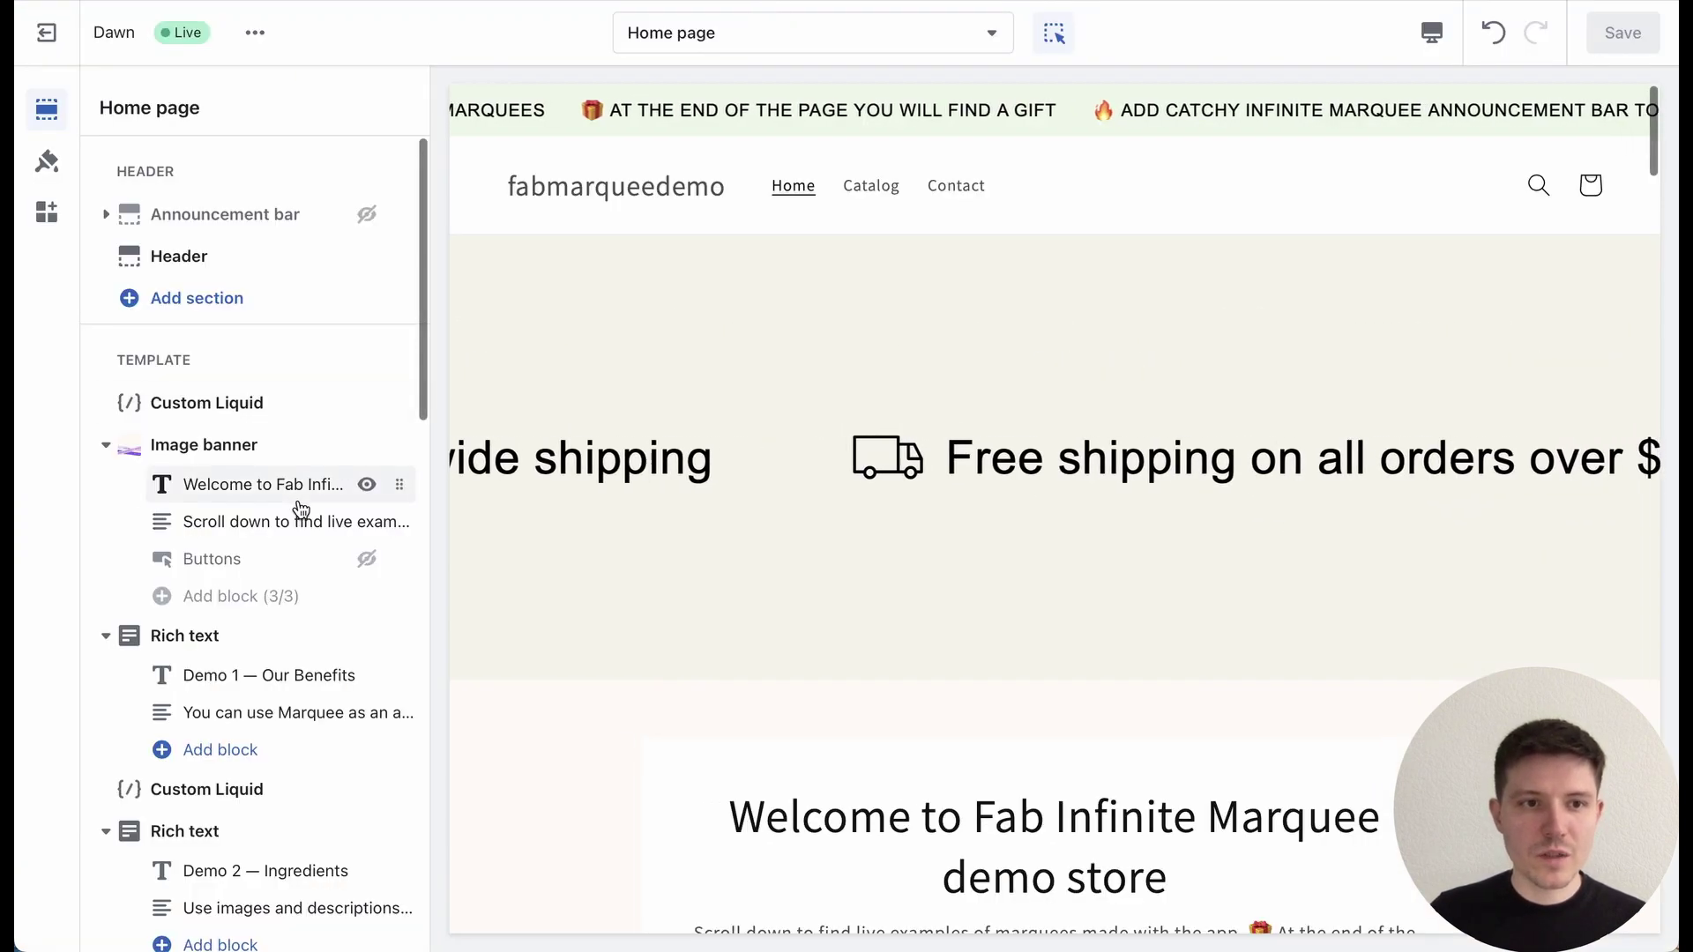
Open the top Custom Liquid marquee section to view its embed code and 0px padding
{"action": "scroll", "coordinate": [303, 529], "scroll_direction": "down", "scroll_amount": 2}
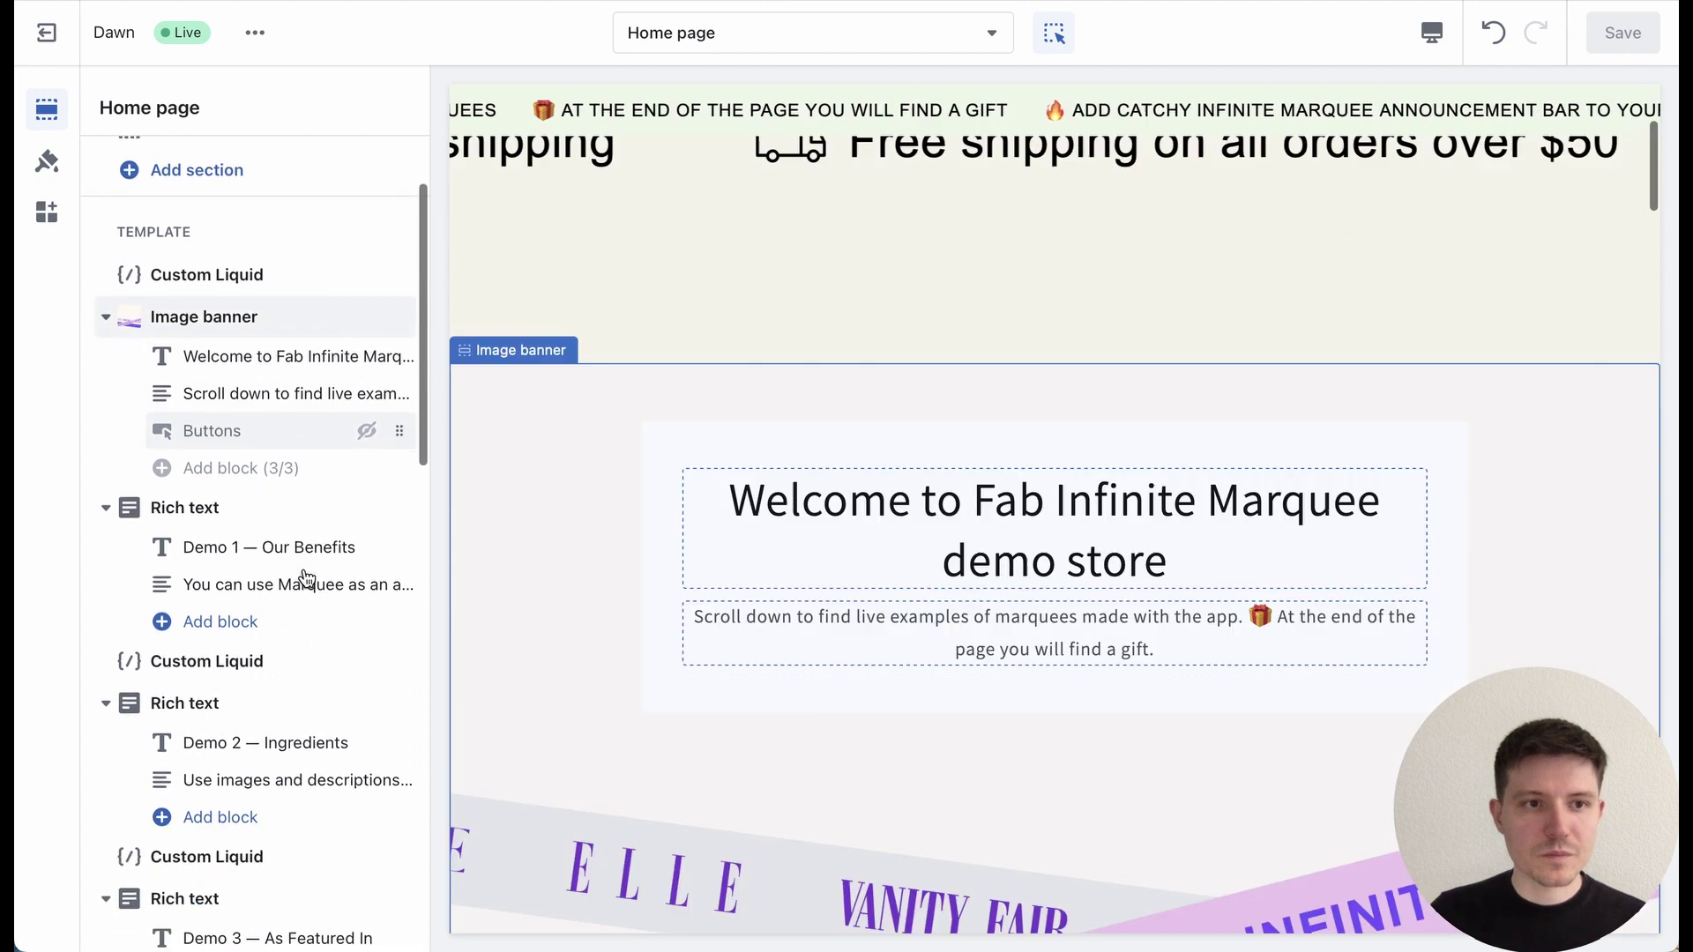
{"action": "left_click", "coordinate": [236, 277]}
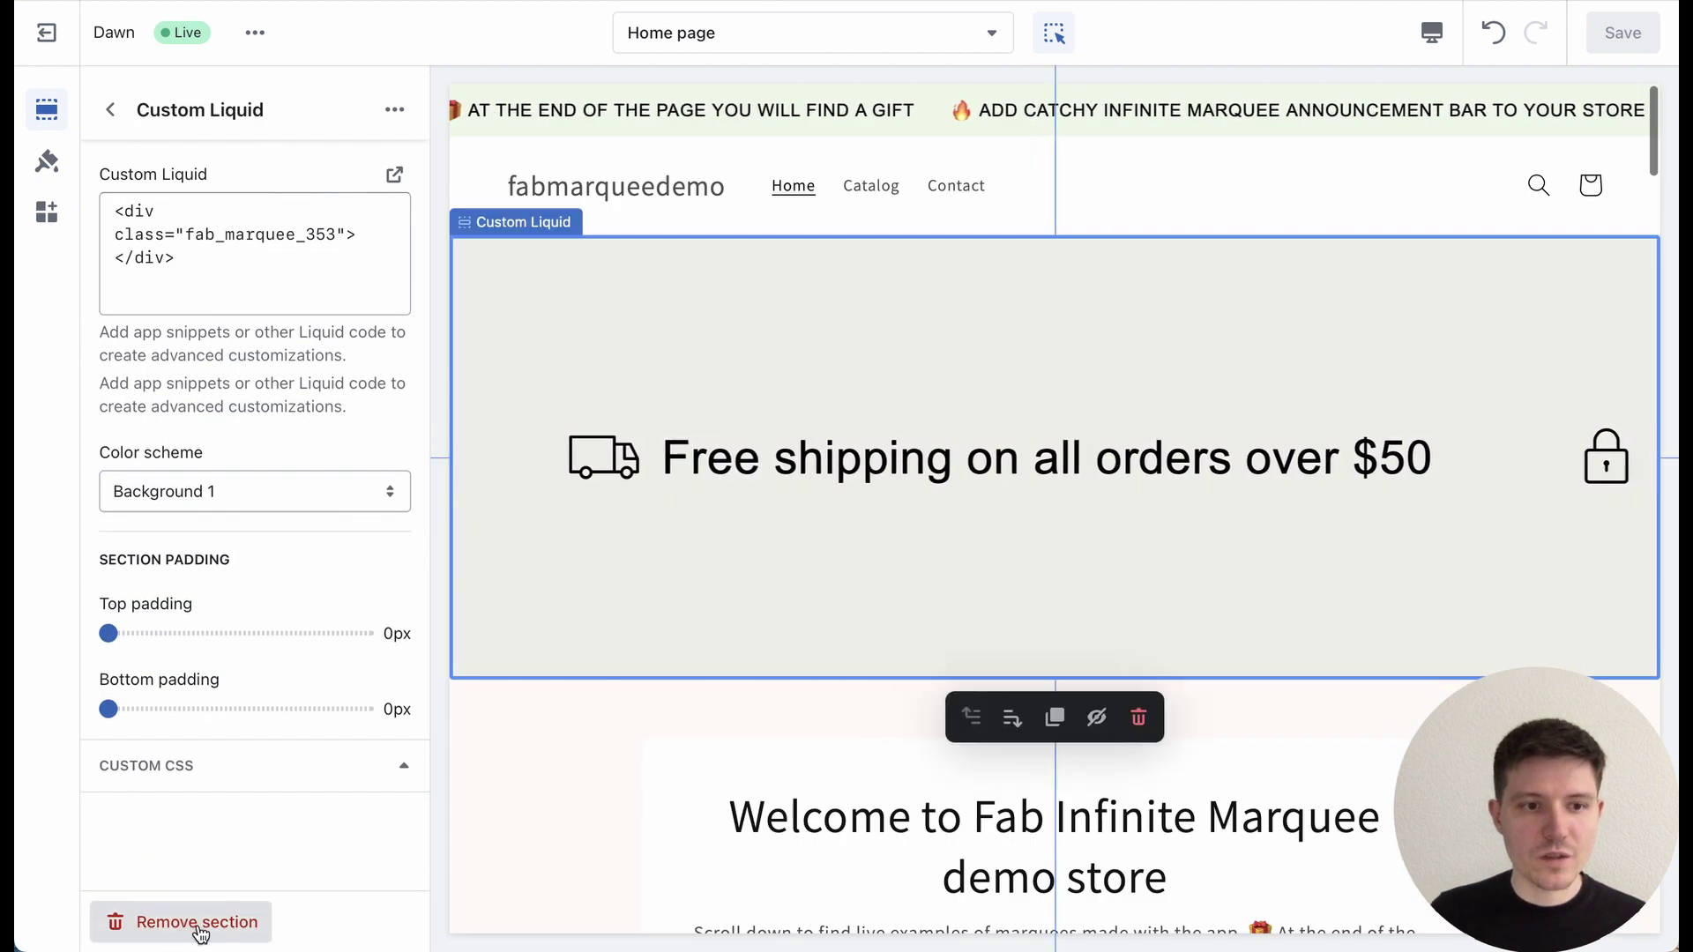